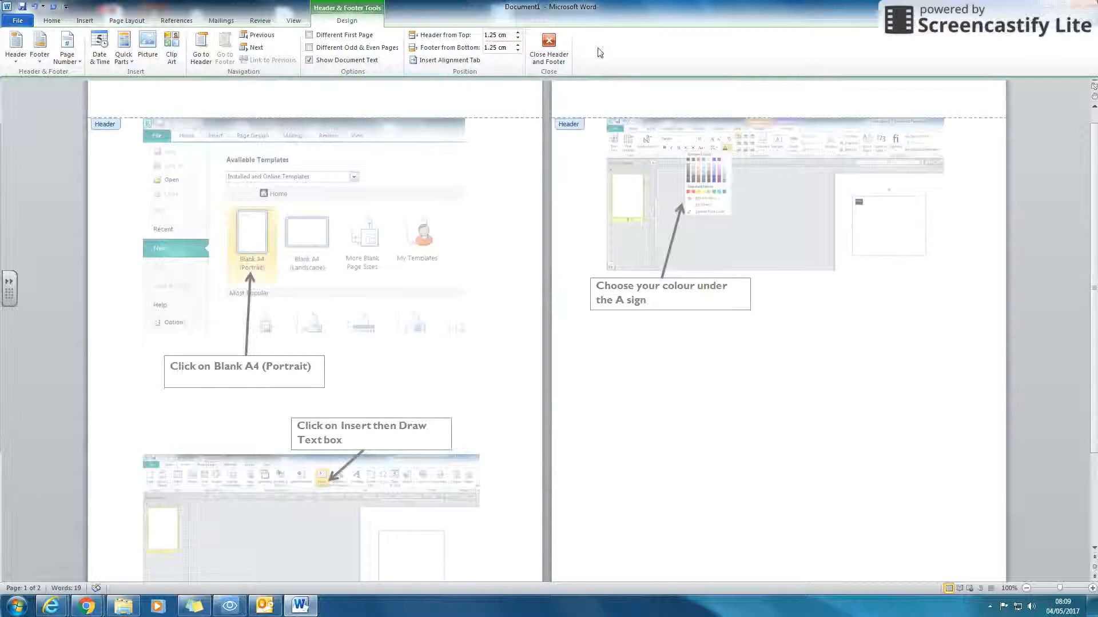
- Leave the page-number footer and return to editing the document body
{"action": "scroll", "coordinate": [554, 380], "scroll_direction": "down", "scroll_amount": 3}
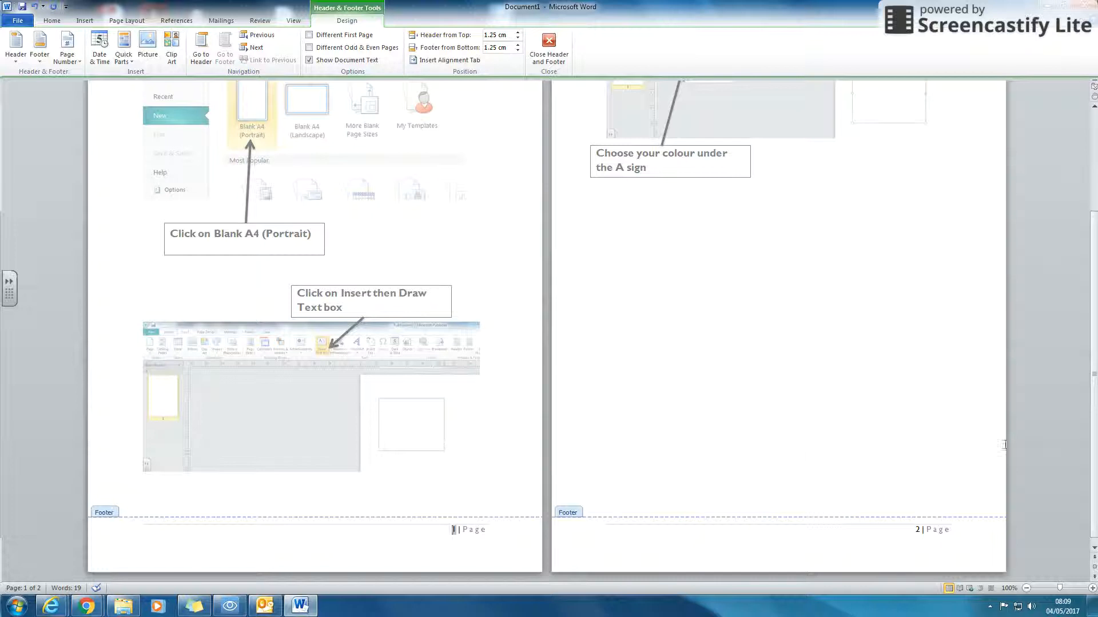
{"action": "left_click", "coordinate": [745, 276]}
{"action": "double_click", "coordinate": [722, 319]}
{"action": "scroll", "coordinate": [722, 319], "scroll_direction": "up", "scroll_amount": 5}
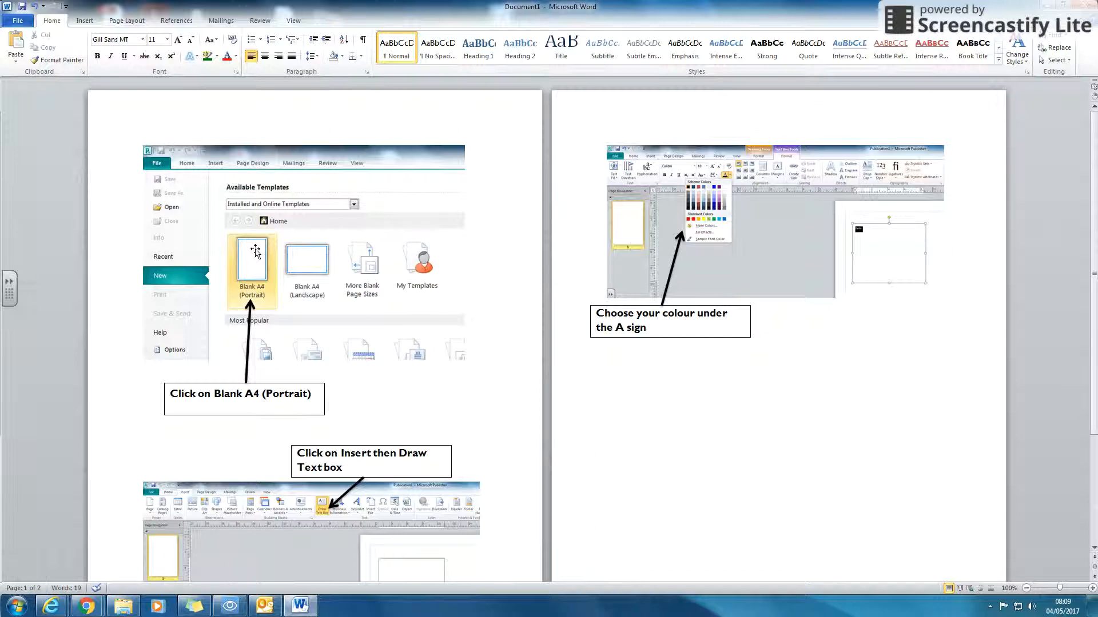
- Add the heading line "Getting an A4 page" above the first screenshot
{"action": "left_click", "coordinate": [169, 148]}
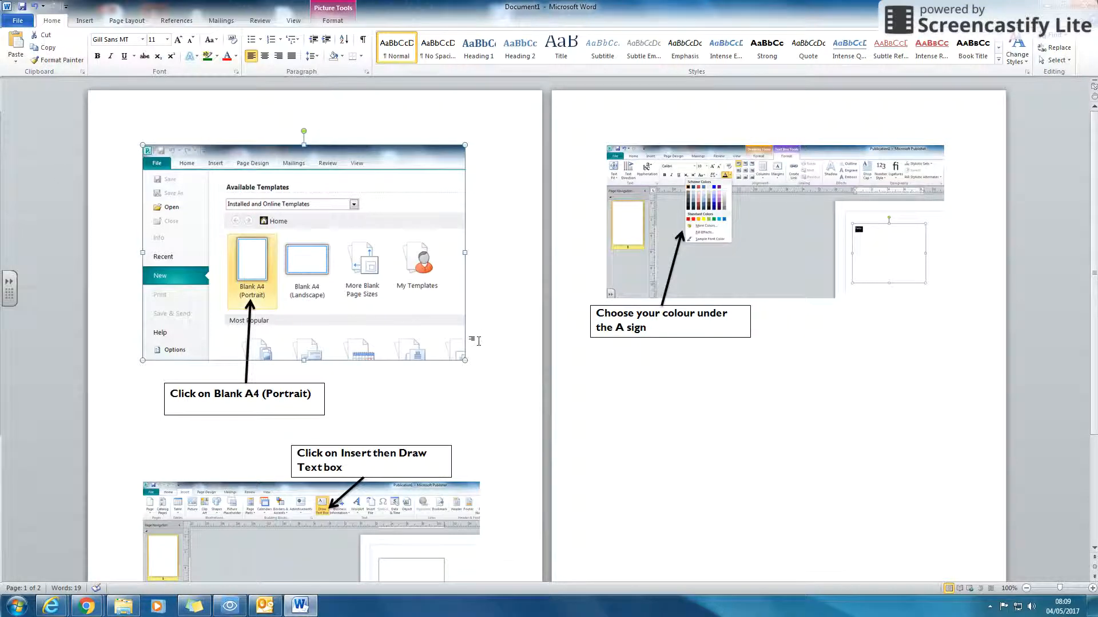
{"action": "left_click", "coordinate": [140, 355]}
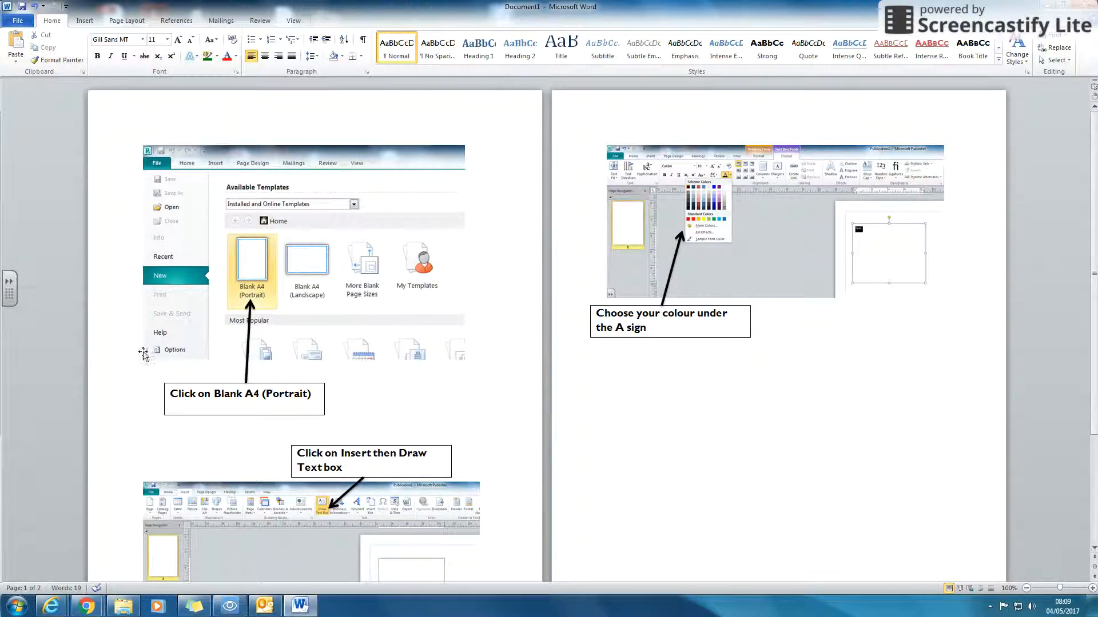
{"action": "key", "text": "Return"}
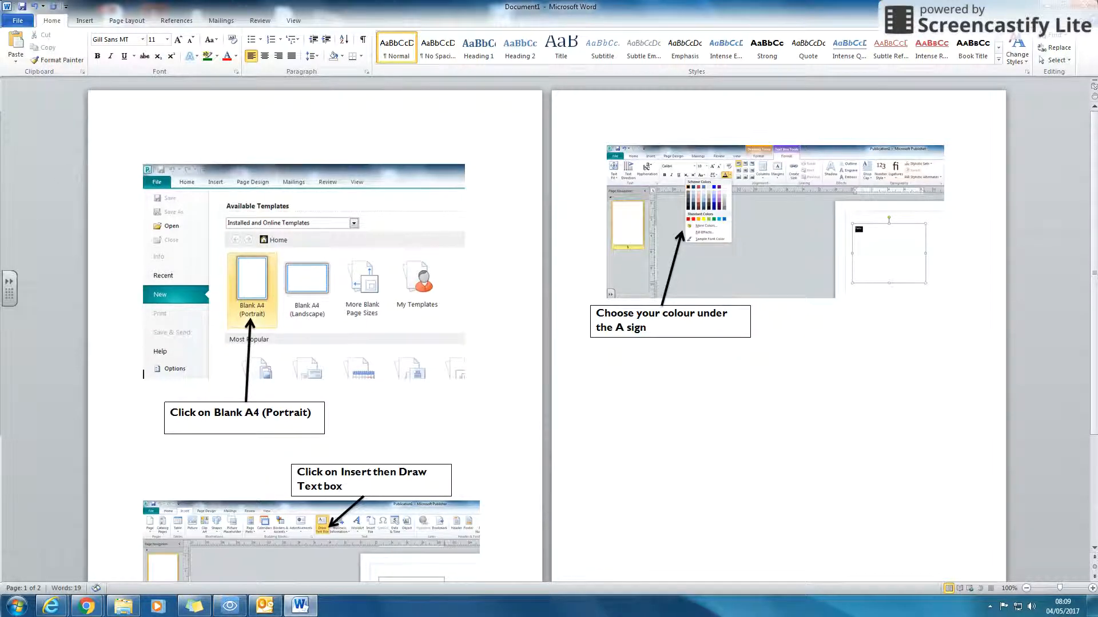
{"action": "type", "text": "Getting an A4 page"}
- Add the heading line "Getting a text box" above the second screenshot on the first page
{"action": "scroll", "coordinate": [260, 352], "scroll_direction": "down", "scroll_amount": 3}
{"action": "left_click", "coordinate": [256, 354]}
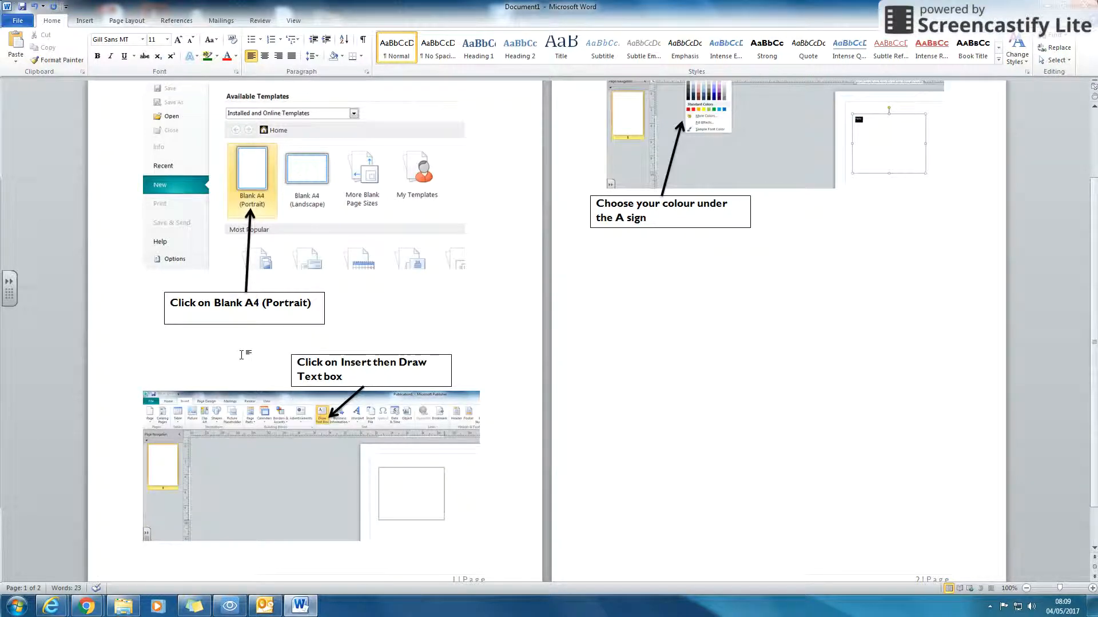
{"action": "key", "text": "Return"}
{"action": "scroll", "coordinate": [412, 446], "scroll_direction": "down", "scroll_amount": 1}
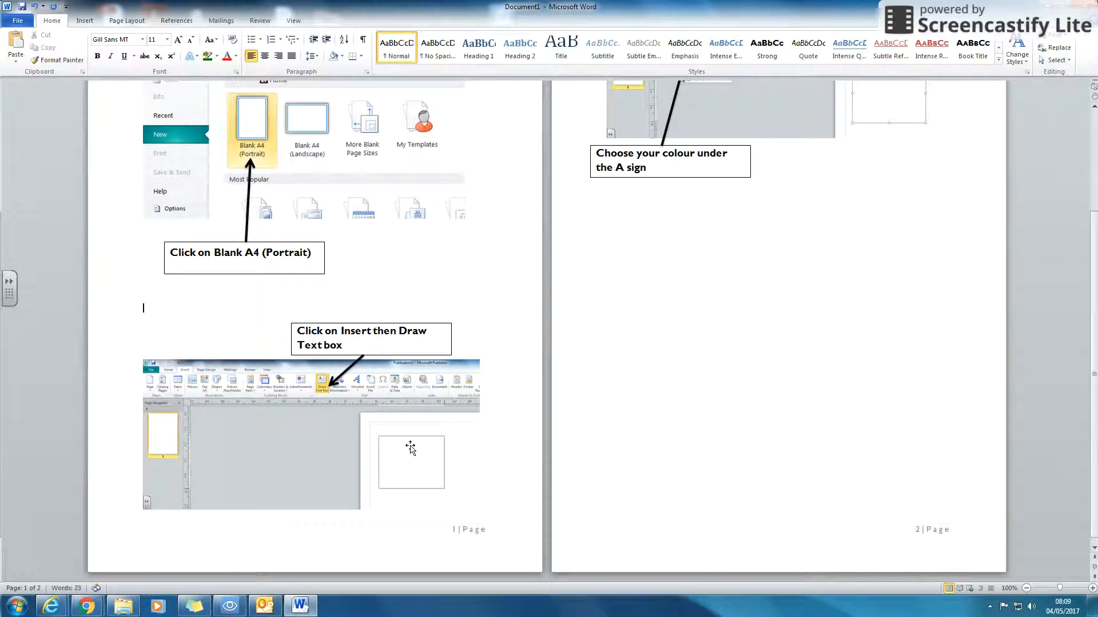
{"action": "type", "text": "Getting a text box"}
- Add the heading line "Changing font colours" above the screenshot on the second page
{"action": "scroll", "coordinate": [605, 198], "scroll_direction": "up", "scroll_amount": 3}
{"action": "left_click", "coordinate": [602, 198]}
{"action": "key", "text": "Return"}
{"action": "key", "text": "Up"}
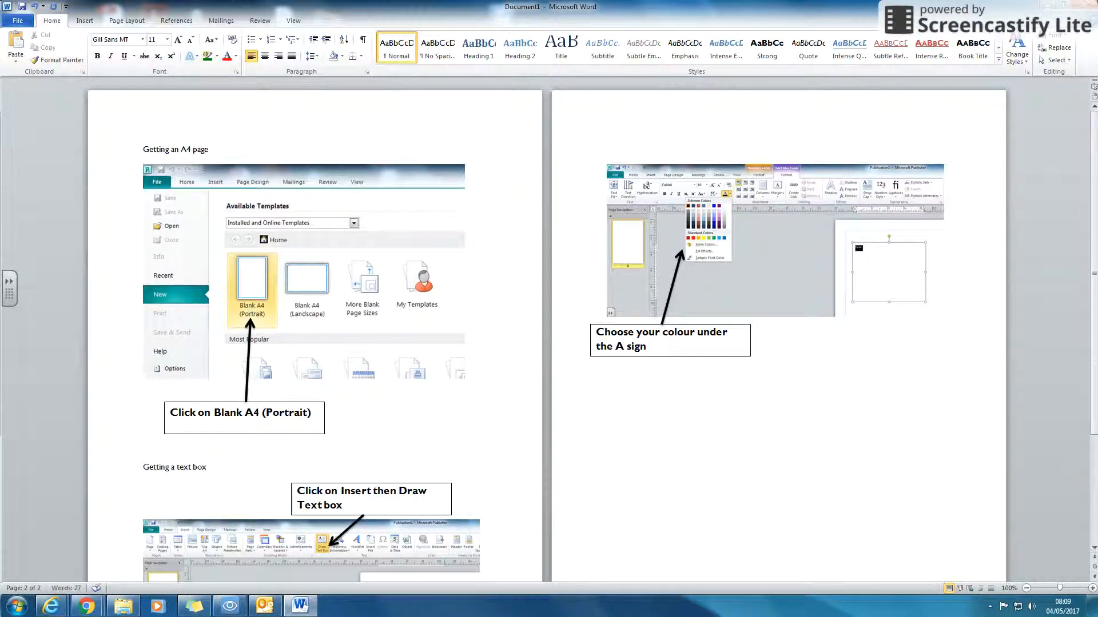
{"action": "type", "text": "Changing font"}
- Insert a blank page at the start of the document, before the "Getting an A4 page" heading
{"action": "left_click", "coordinate": [143, 151]}
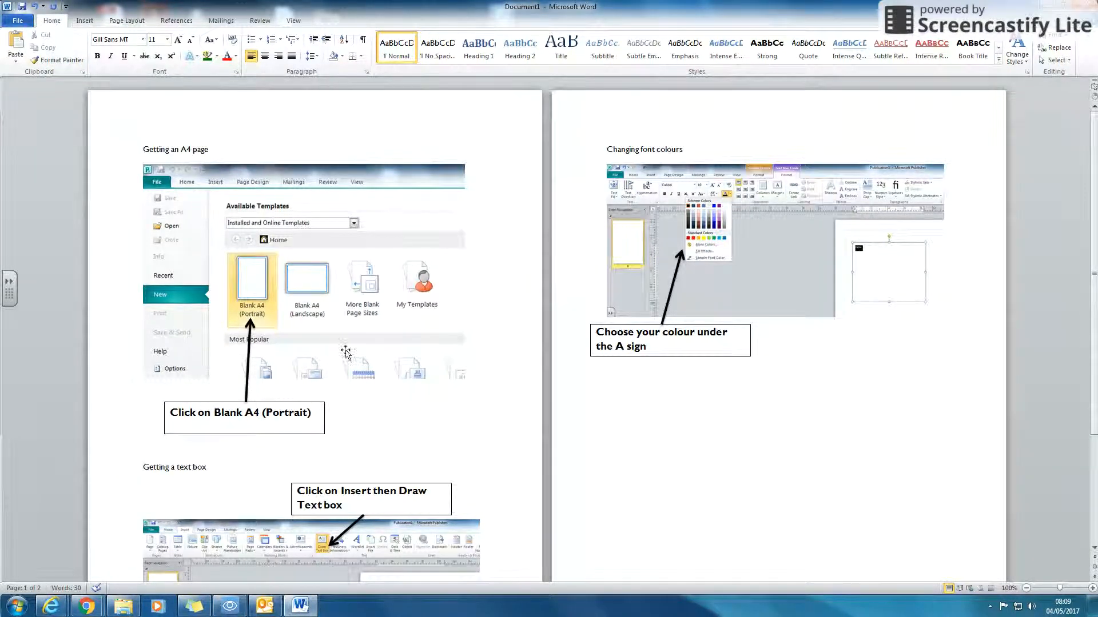
{"action": "scroll", "coordinate": [415, 272], "scroll_direction": "down", "scroll_amount": 5}
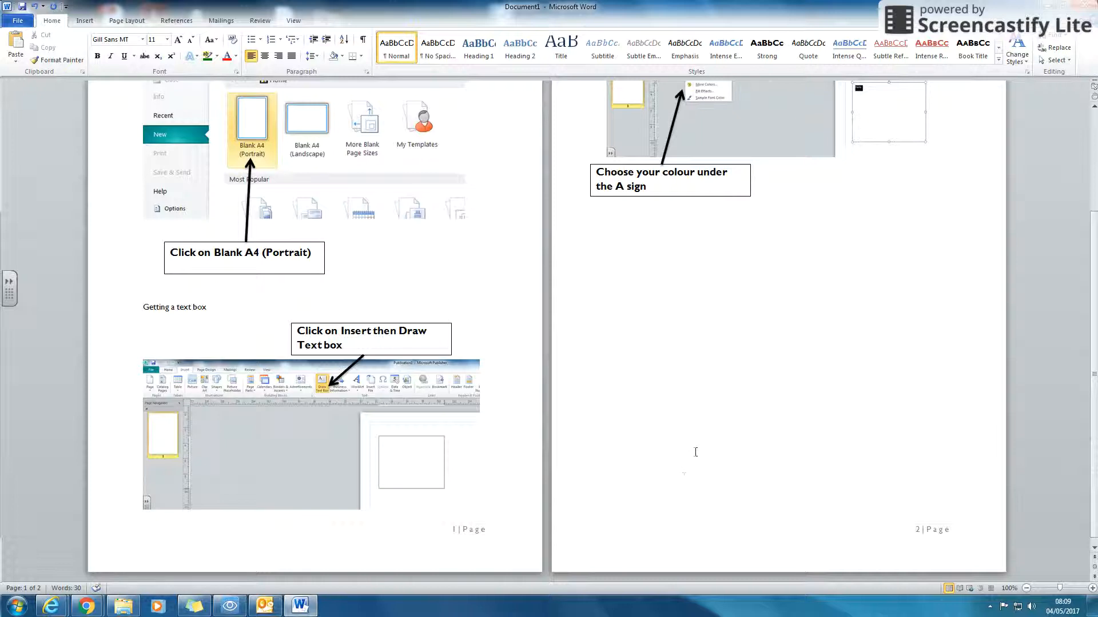
{"action": "scroll", "coordinate": [696, 453], "scroll_direction": "up", "scroll_amount": 5}
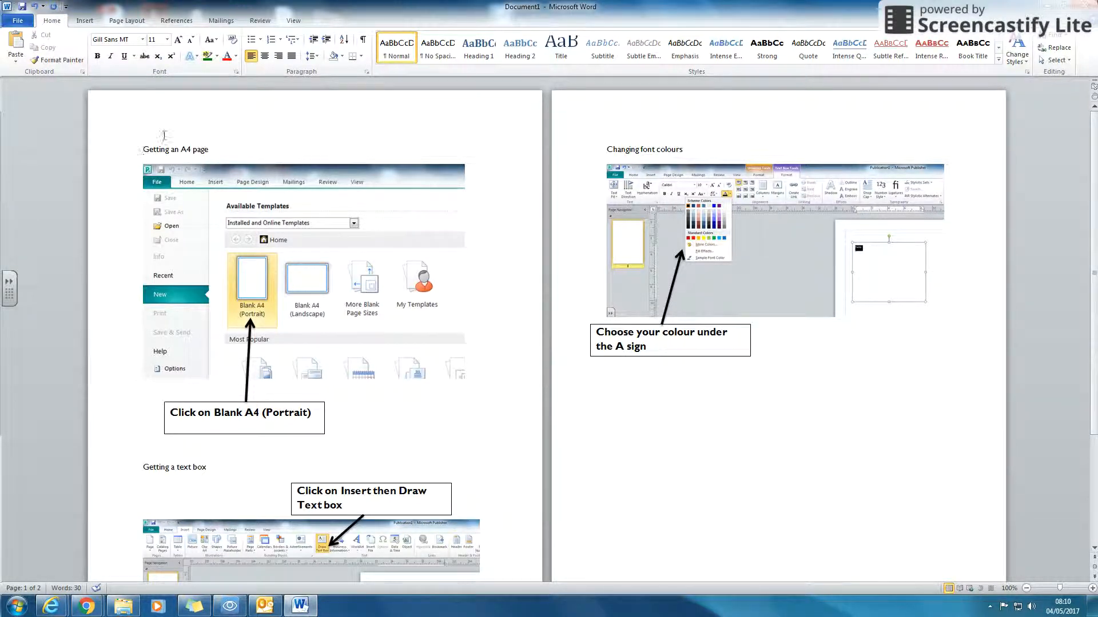
{"action": "left_click", "coordinate": [85, 21]}
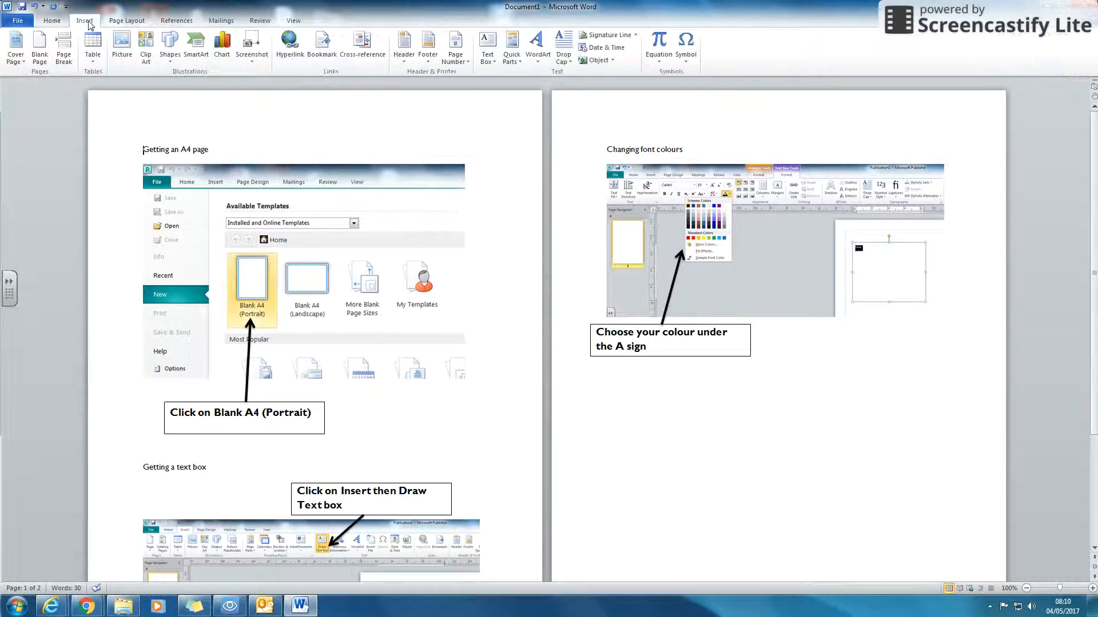
{"action": "left_click", "coordinate": [39, 58]}
- Look through all pages to check the headings and screenshots that follow the inserted blank page
{"action": "scroll", "coordinate": [280, 171], "scroll_direction": "down", "scroll_amount": 5}
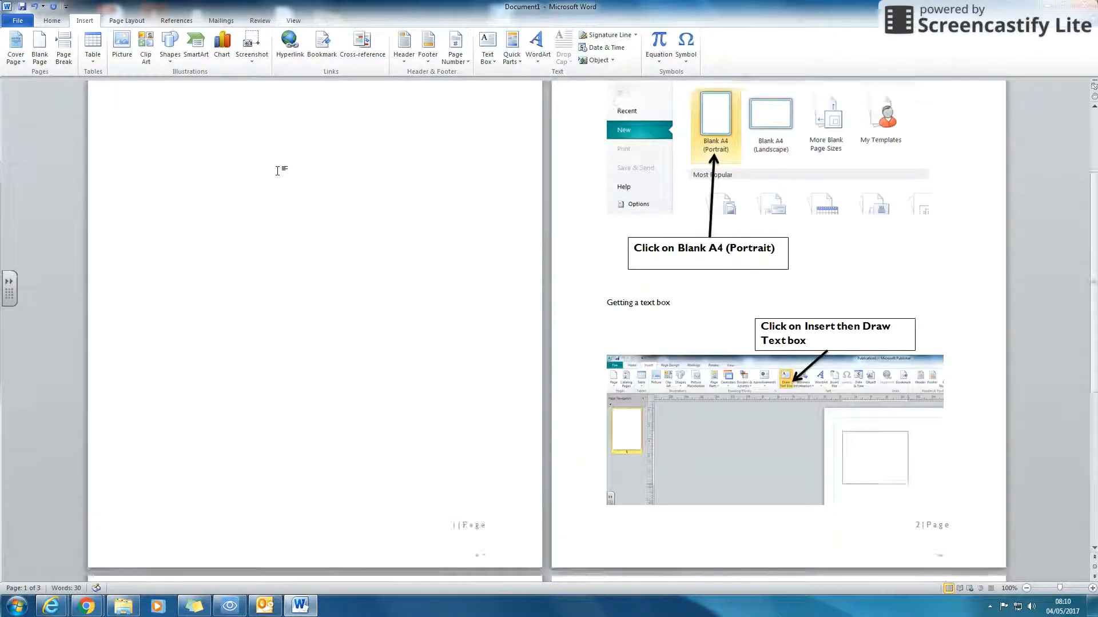
{"action": "scroll", "coordinate": [278, 171], "scroll_direction": "down", "scroll_amount": 10}
{"action": "scroll", "coordinate": [301, 188], "scroll_direction": "up", "scroll_amount": 8}
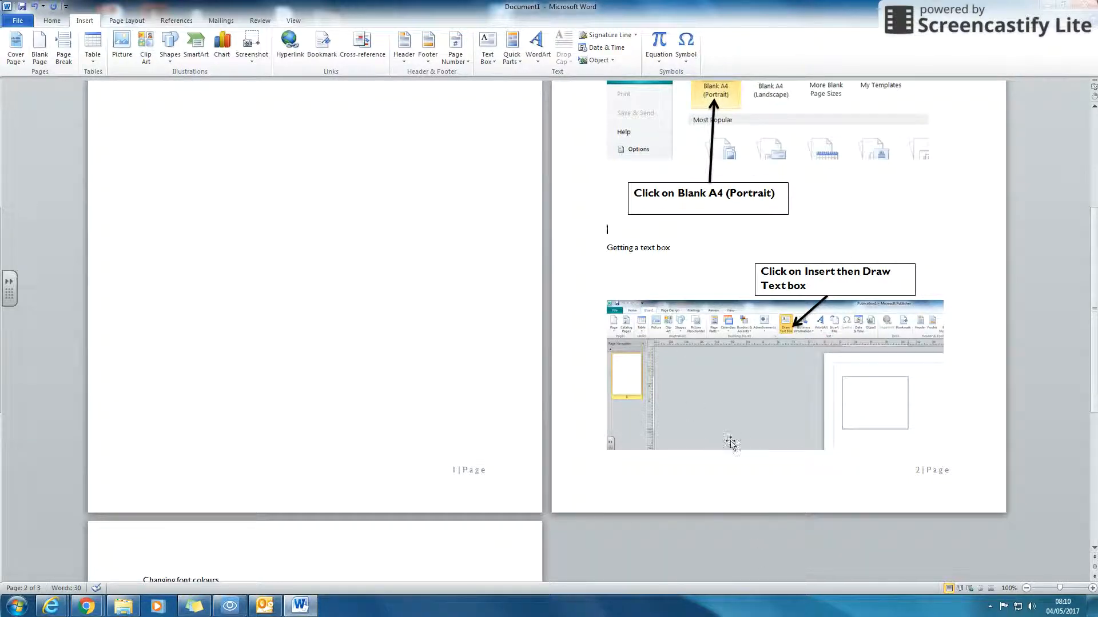
{"action": "scroll", "coordinate": [732, 443], "scroll_direction": "up", "scroll_amount": 4}
{"action": "scroll", "coordinate": [890, 412], "scroll_direction": "down", "scroll_amount": 6}
{"action": "left_click", "coordinate": [945, 343]}
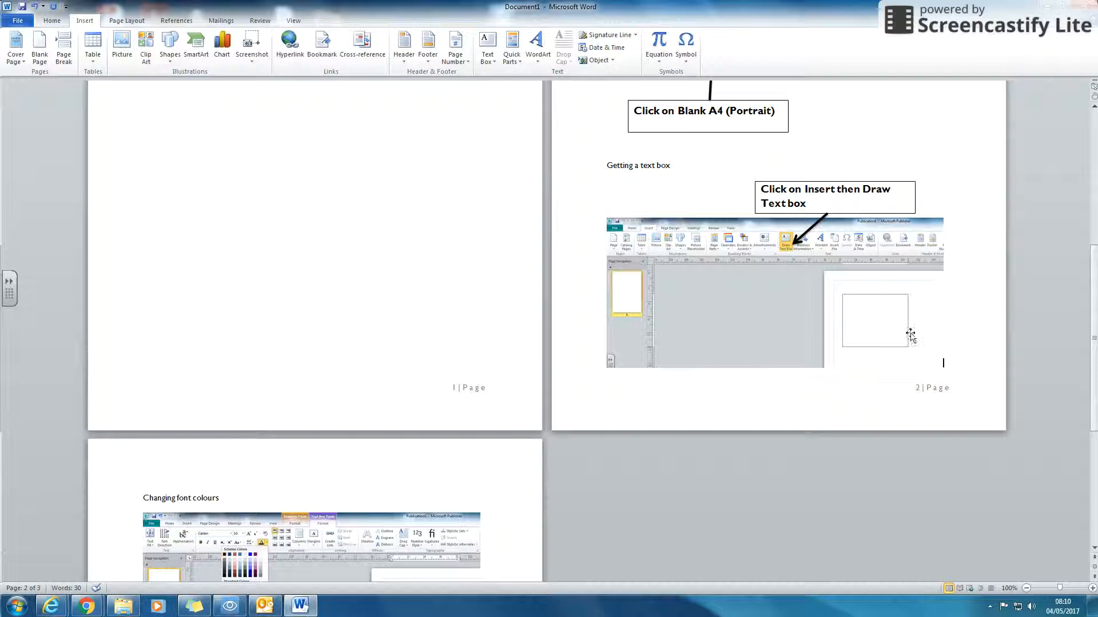
{"action": "scroll", "coordinate": [626, 481], "scroll_direction": "up", "scroll_amount": 10}
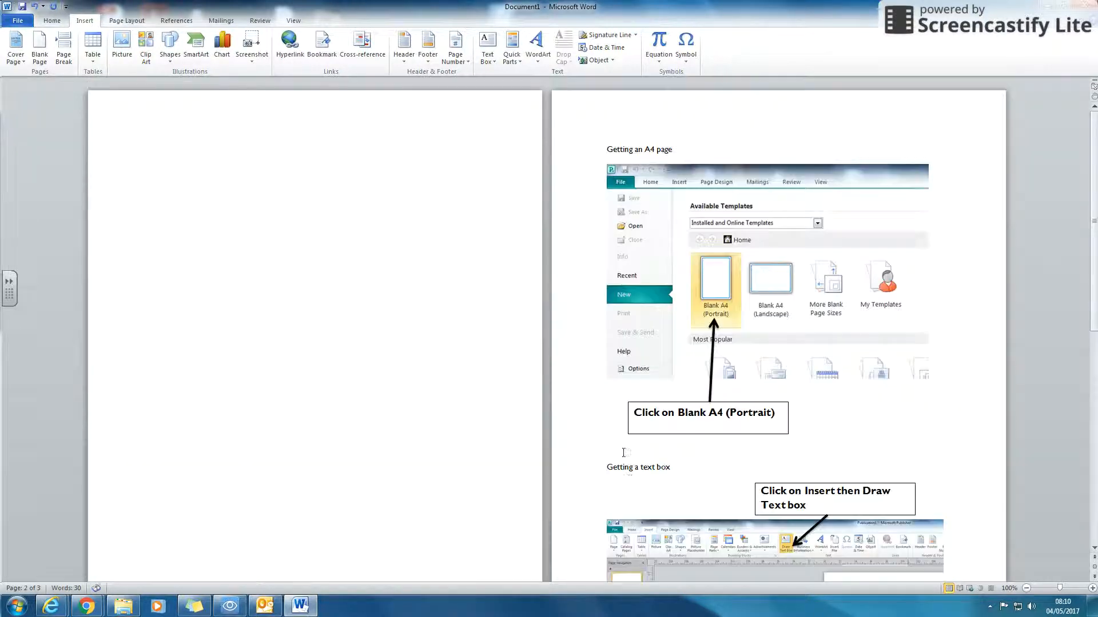
- Switch the document to Outline view and look through its list of paragraphs
{"action": "left_click", "coordinate": [607, 150]}
{"action": "left_click", "coordinate": [287, 188]}
{"action": "left_click", "coordinate": [980, 591]}
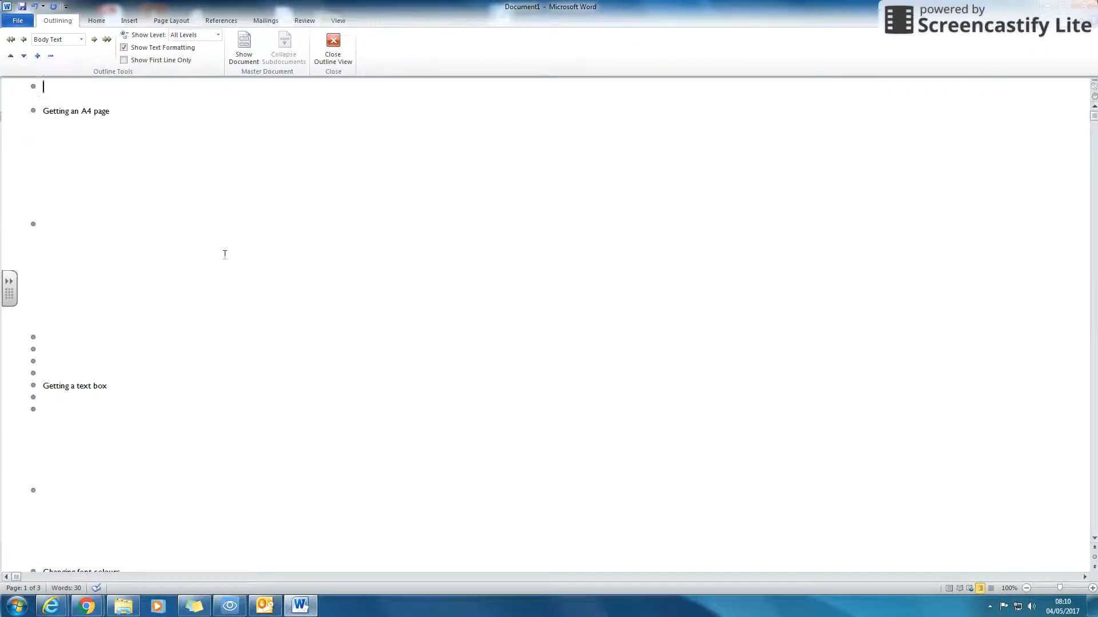
{"action": "scroll", "coordinate": [70, 298], "scroll_direction": "down", "scroll_amount": 10}
{"action": "scroll", "coordinate": [74, 289], "scroll_direction": "up", "scroll_amount": 10}
- Set the outline level of the "Getting an A4 page" line to Level 1
{"action": "left_click_drag", "start_coordinate": [43, 111], "coordinate": [111, 112]}
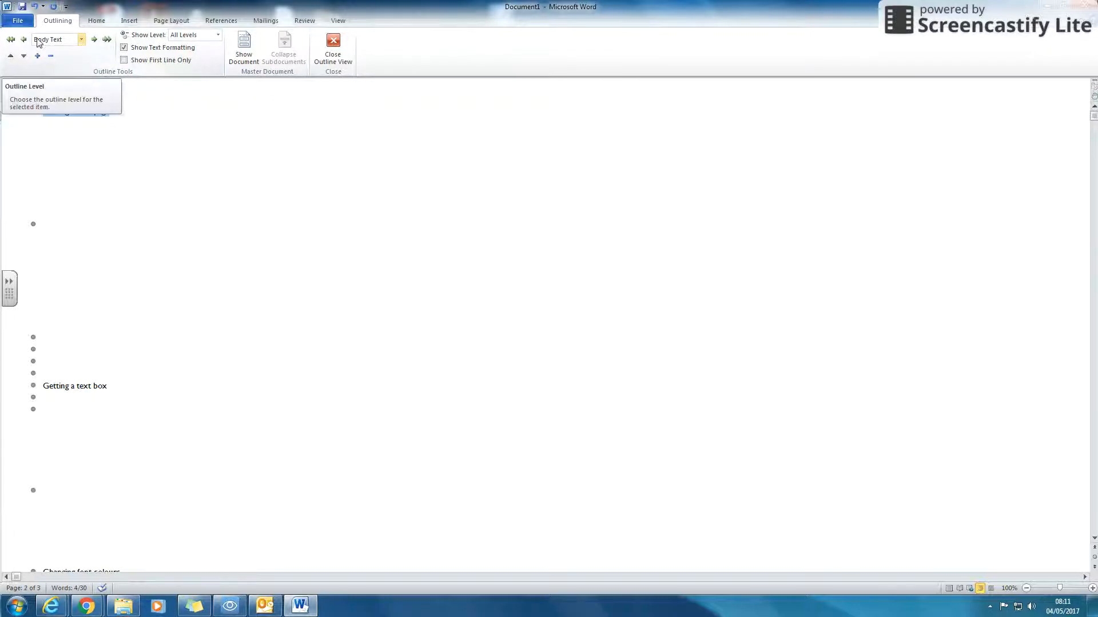
{"action": "left_click", "coordinate": [81, 40]}
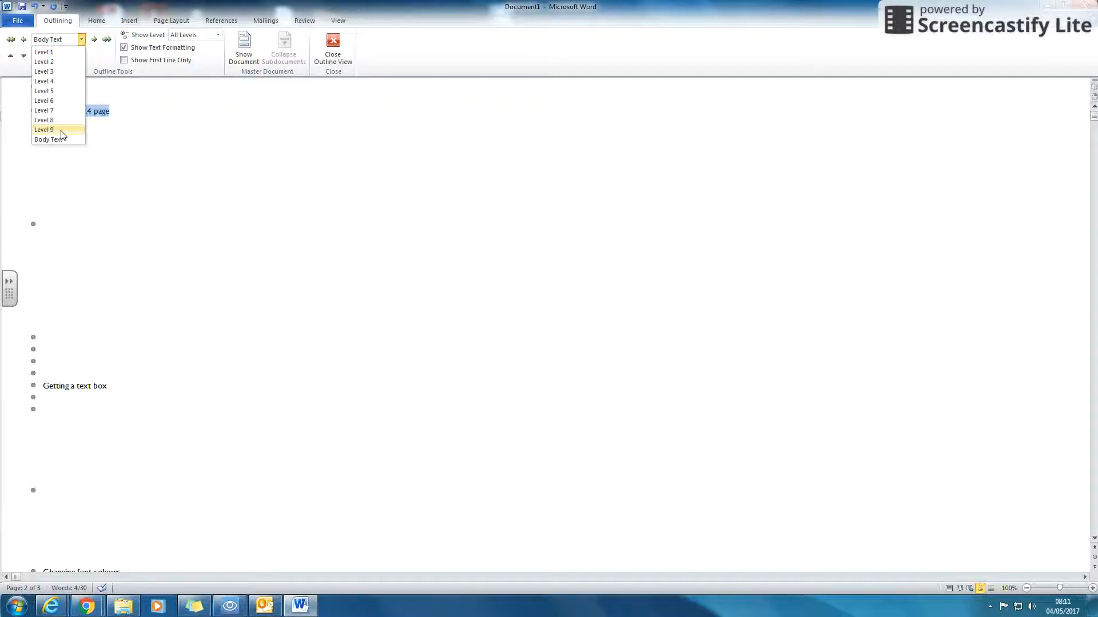
{"action": "left_click", "coordinate": [60, 52]}
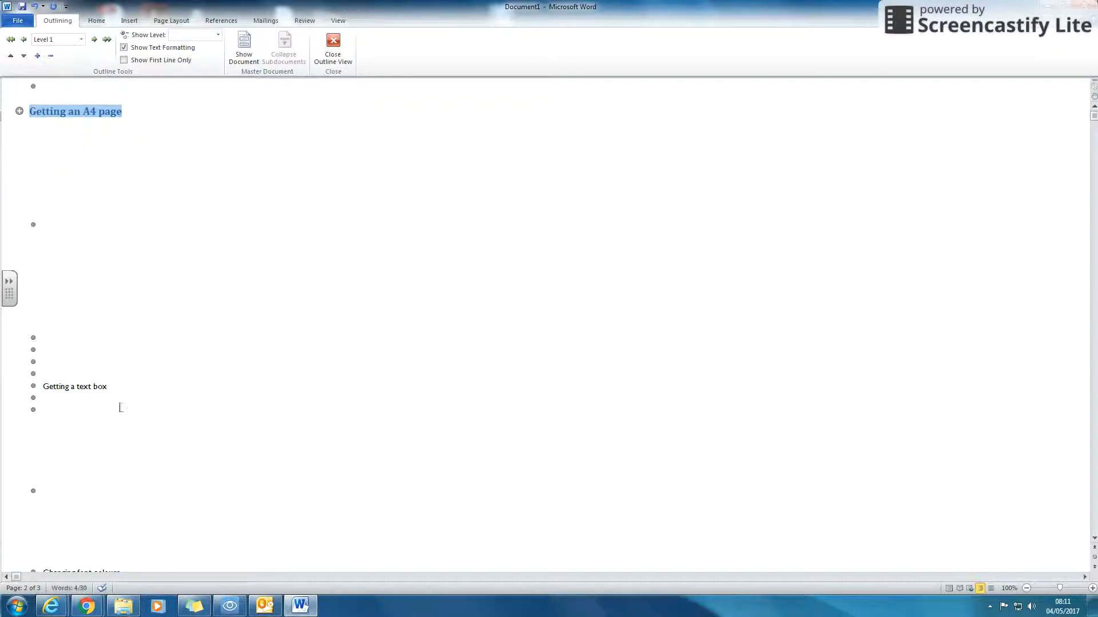
- Set the outline level of the "Getting a text box" line to Level 1
{"action": "left_click_drag", "start_coordinate": [42, 389], "coordinate": [102, 385]}
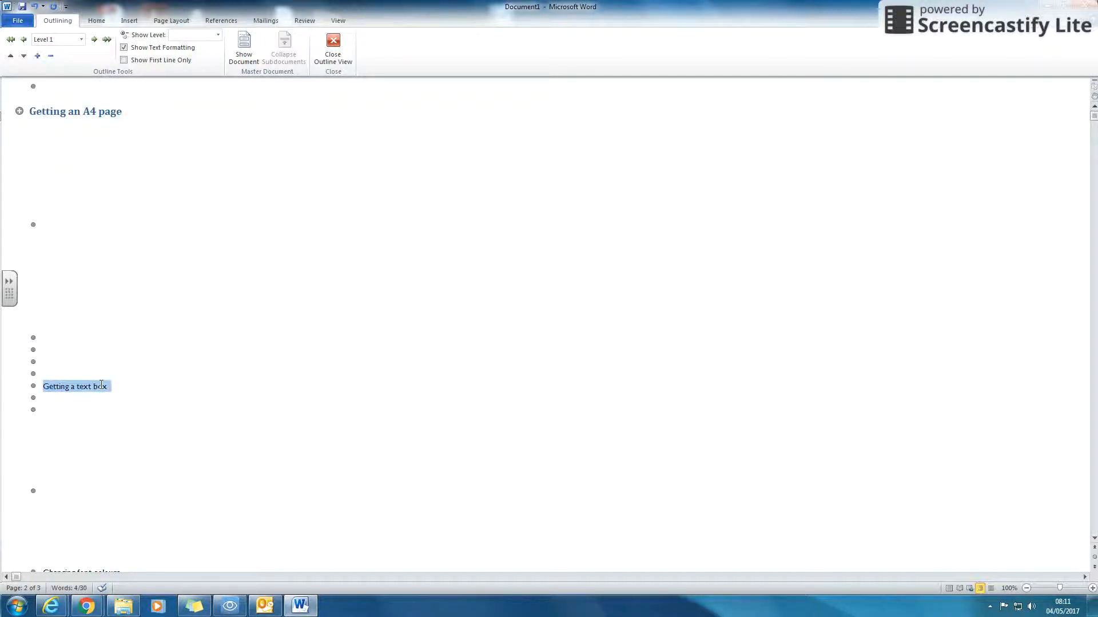
{"action": "left_click", "coordinate": [82, 39]}
{"action": "left_click", "coordinate": [67, 52]}
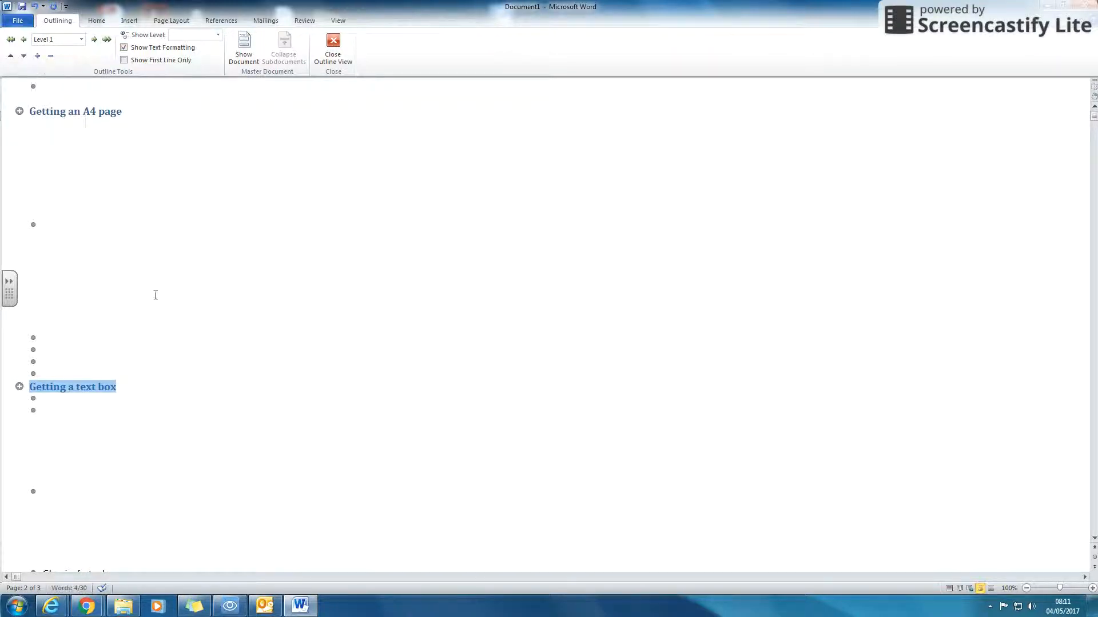
- Set the outline level of the "Changing font colours" line to Level 1
{"action": "scroll", "coordinate": [179, 332], "scroll_direction": "down", "scroll_amount": 7}
{"action": "left_click_drag", "start_coordinate": [44, 331], "coordinate": [121, 332]}
{"action": "left_click", "coordinate": [81, 39]}
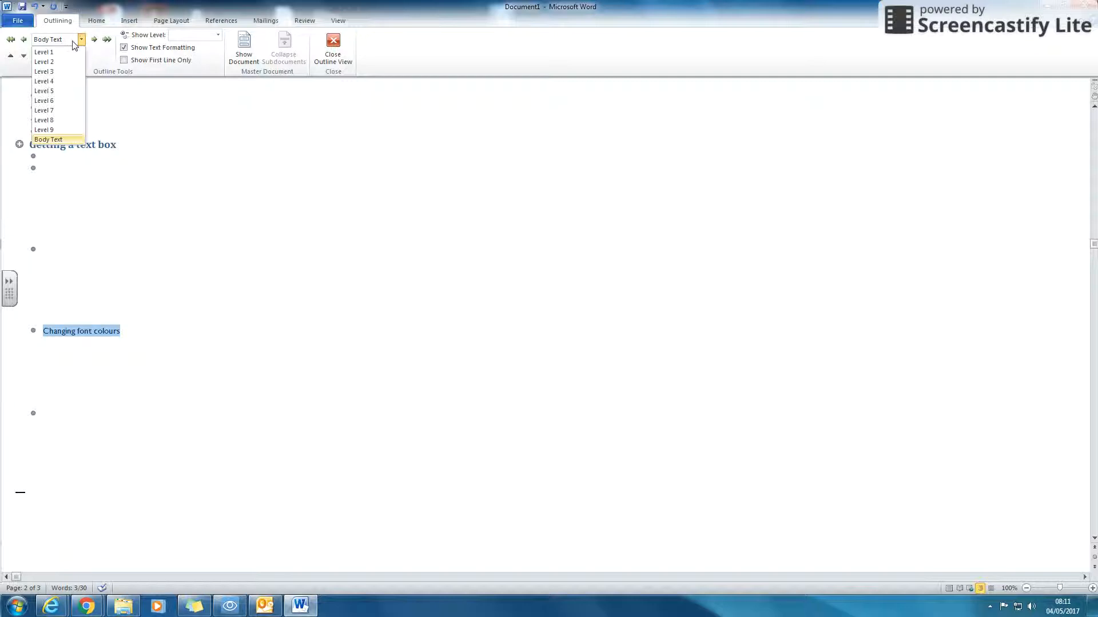
{"action": "left_click", "coordinate": [64, 52]}
- Check the headings in the outline and close Outline view
{"action": "left_click", "coordinate": [256, 343]}
{"action": "scroll", "coordinate": [257, 339], "scroll_direction": "up", "scroll_amount": 7}
{"action": "scroll", "coordinate": [95, 402], "scroll_direction": "down", "scroll_amount": 7}
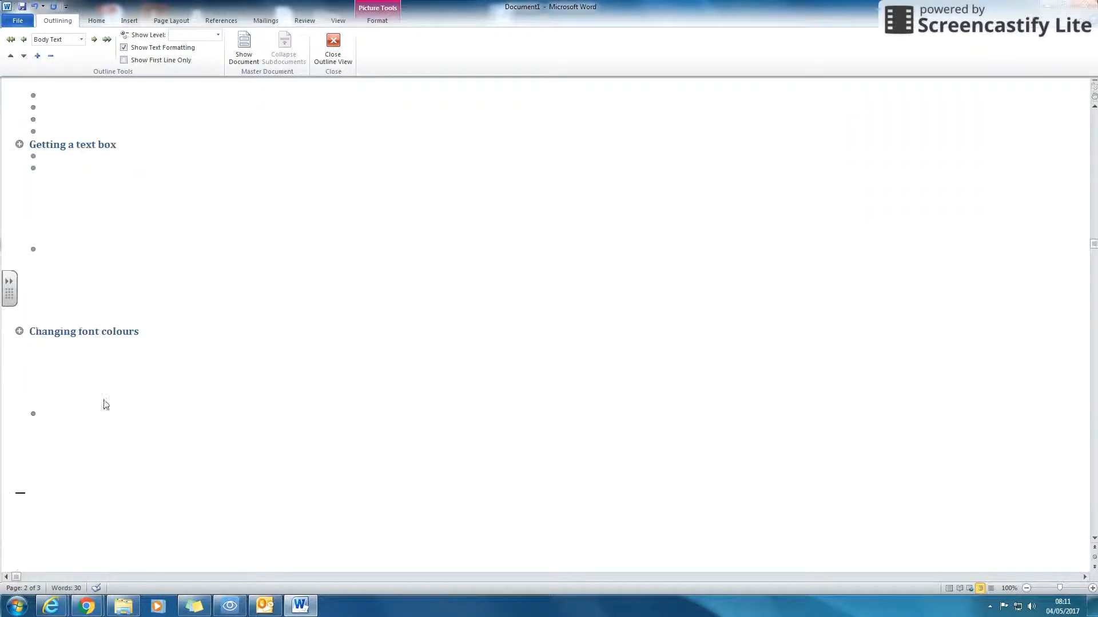
{"action": "scroll", "coordinate": [80, 326], "scroll_direction": "up", "scroll_amount": 7}
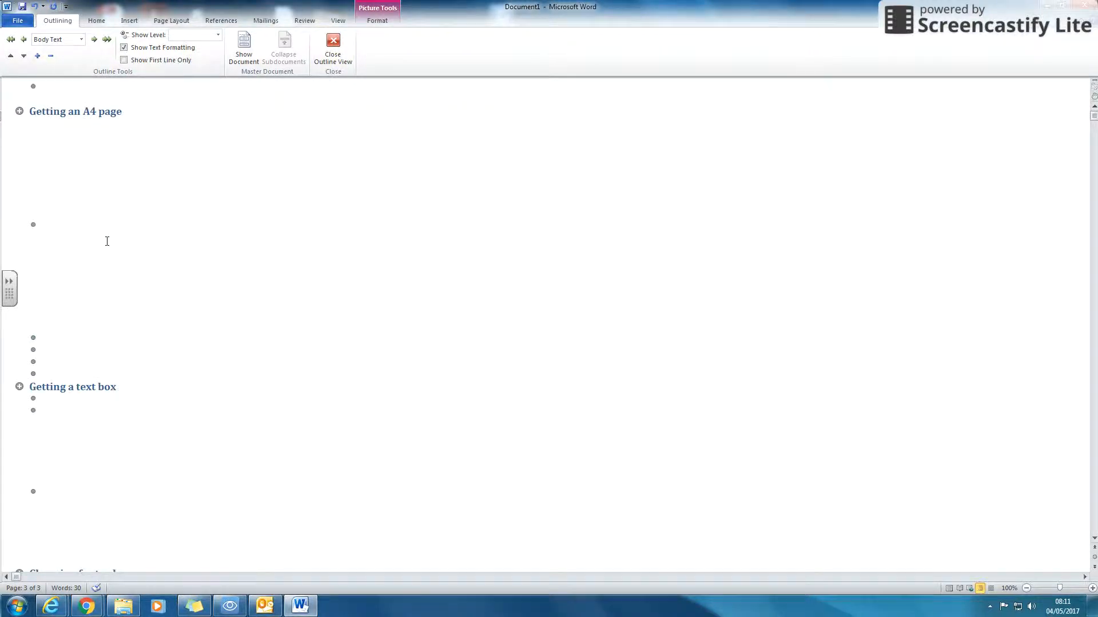
{"action": "left_click", "coordinate": [333, 49]}
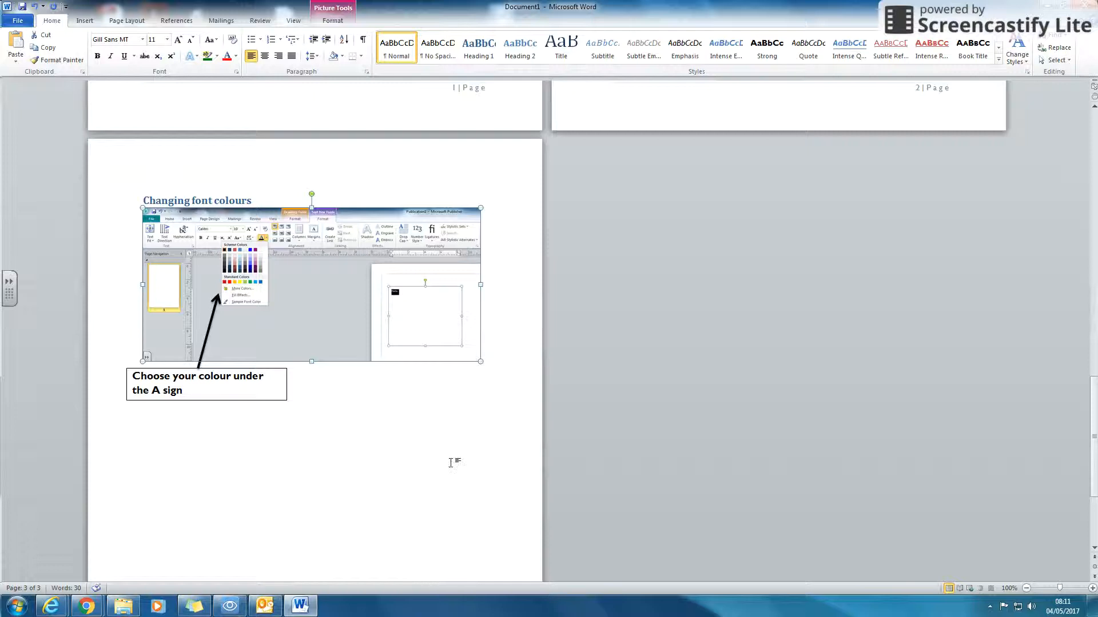
- Insert the built-in Automatic Table 1 table of contents on the blank first page
{"action": "scroll", "coordinate": [454, 459], "scroll_direction": "up", "scroll_amount": 4}
{"action": "left_click", "coordinate": [227, 367]}
{"action": "scroll", "coordinate": [375, 385], "scroll_direction": "up", "scroll_amount": 8}
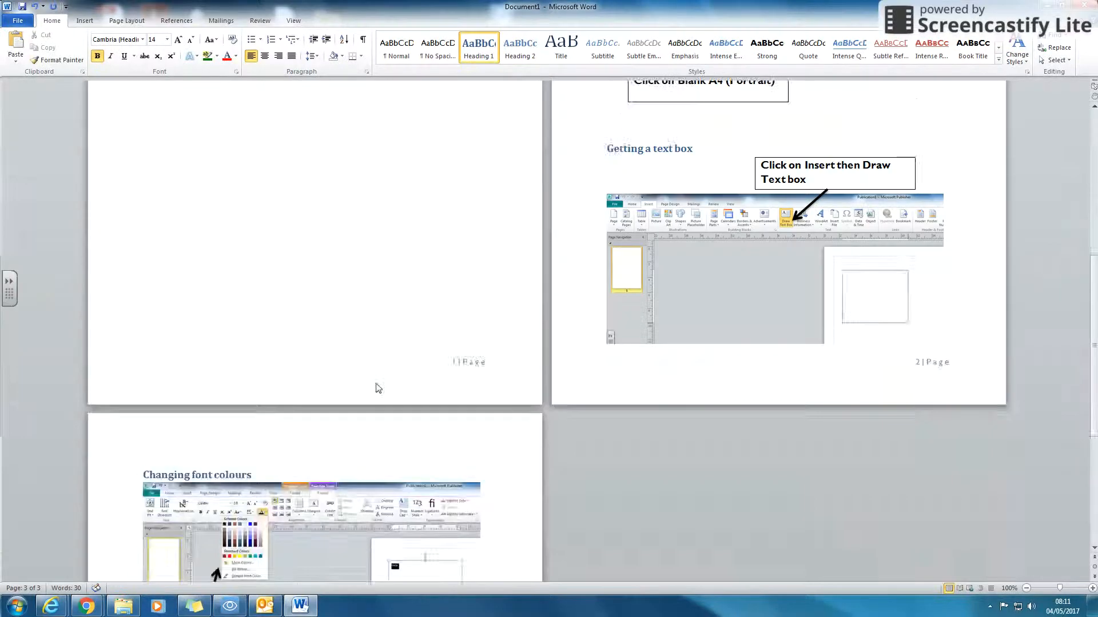
{"action": "scroll", "coordinate": [754, 400], "scroll_direction": "up", "scroll_amount": 3}
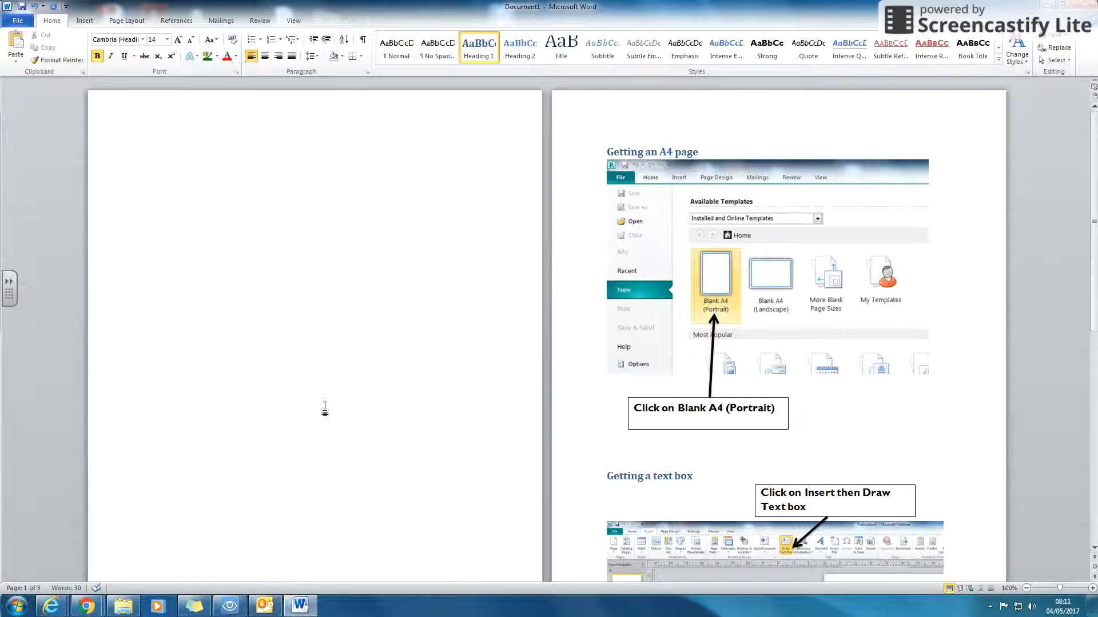
{"action": "left_click", "coordinate": [273, 173]}
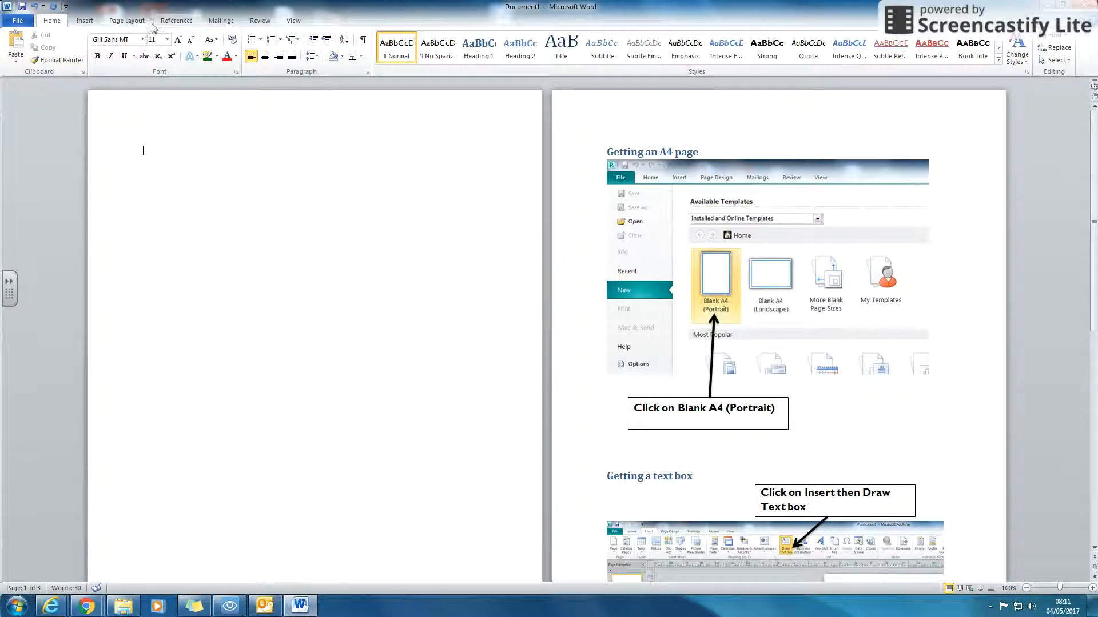
{"action": "left_click", "coordinate": [178, 21]}
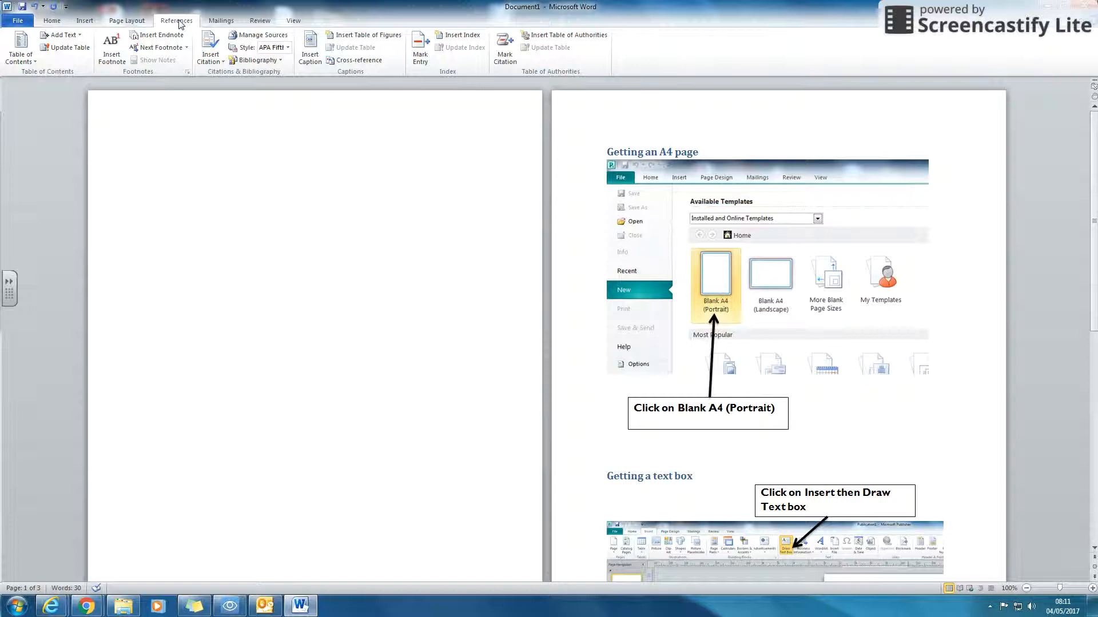
{"action": "left_click", "coordinate": [19, 56]}
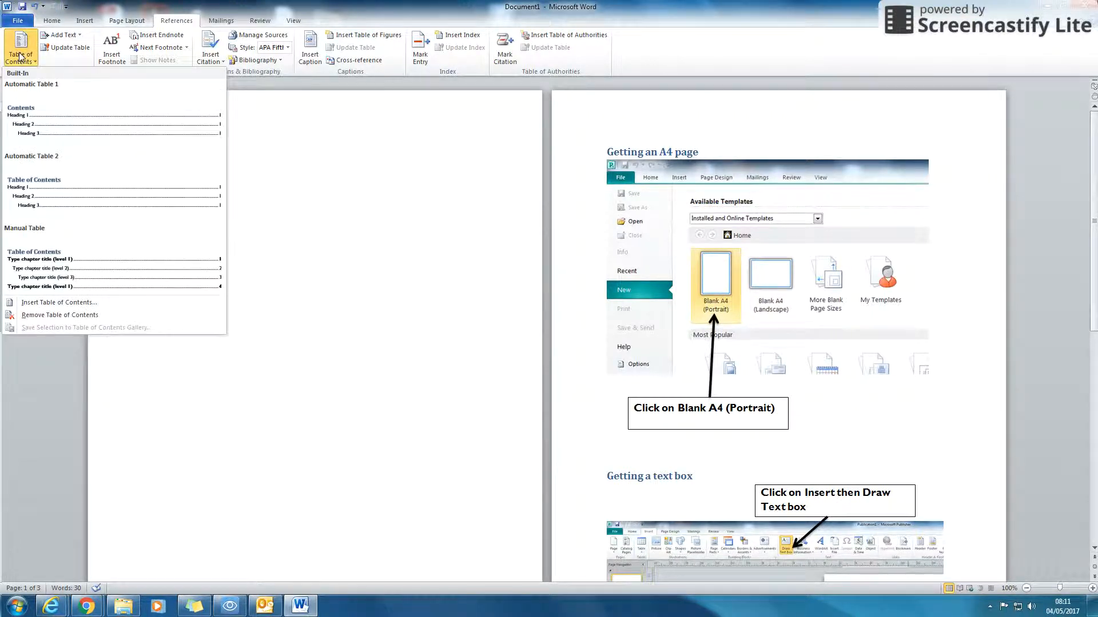
{"action": "left_click", "coordinate": [76, 140]}
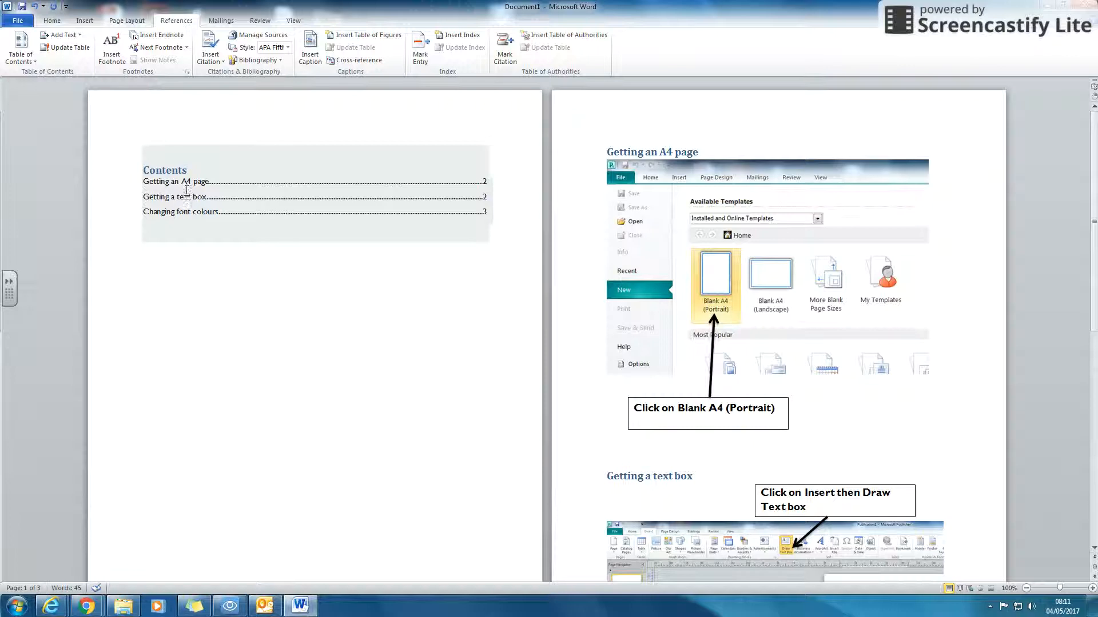
- Look through the document from the contents table to the "Changing font colours" page
{"action": "left_click", "coordinate": [370, 513]}
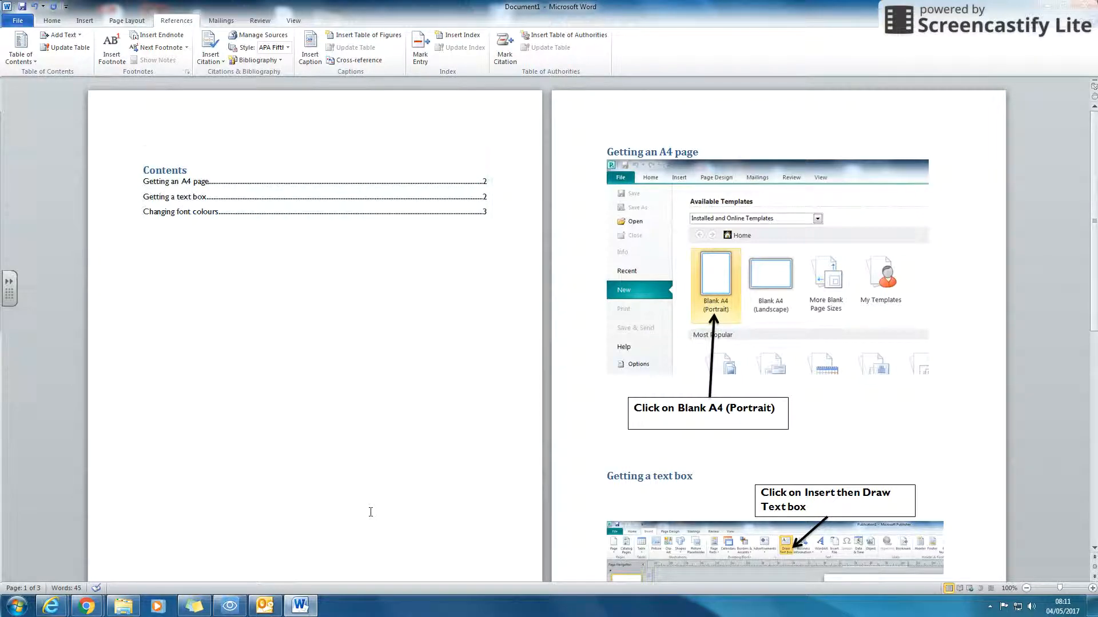
{"action": "scroll", "coordinate": [370, 512], "scroll_direction": "down", "scroll_amount": 20}
{"action": "left_click", "coordinate": [356, 459]}
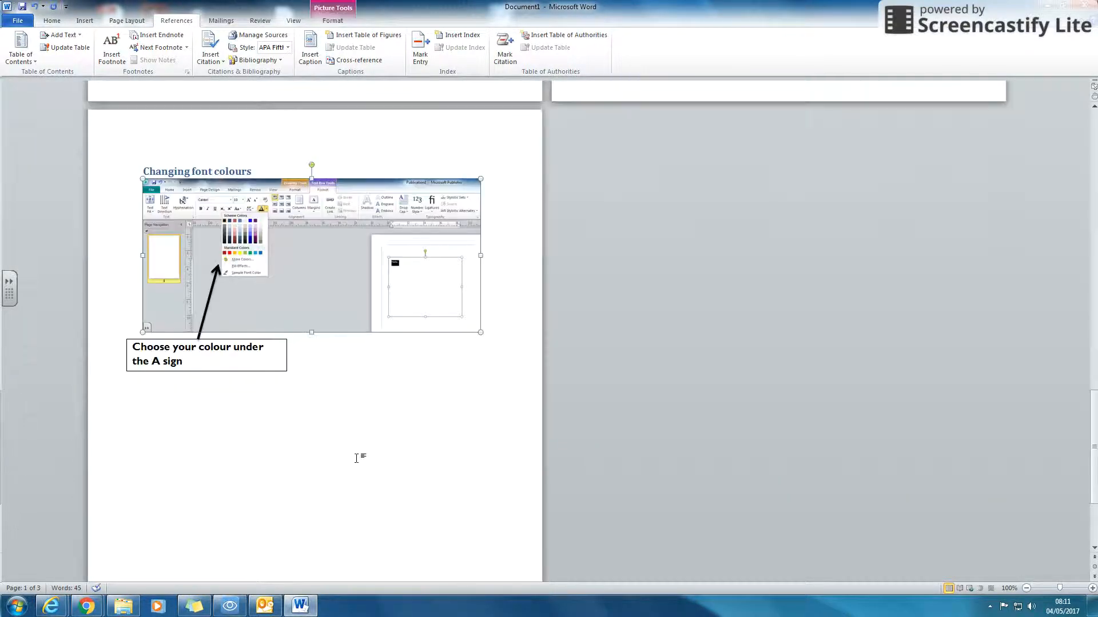
{"action": "left_click", "coordinate": [466, 374]}
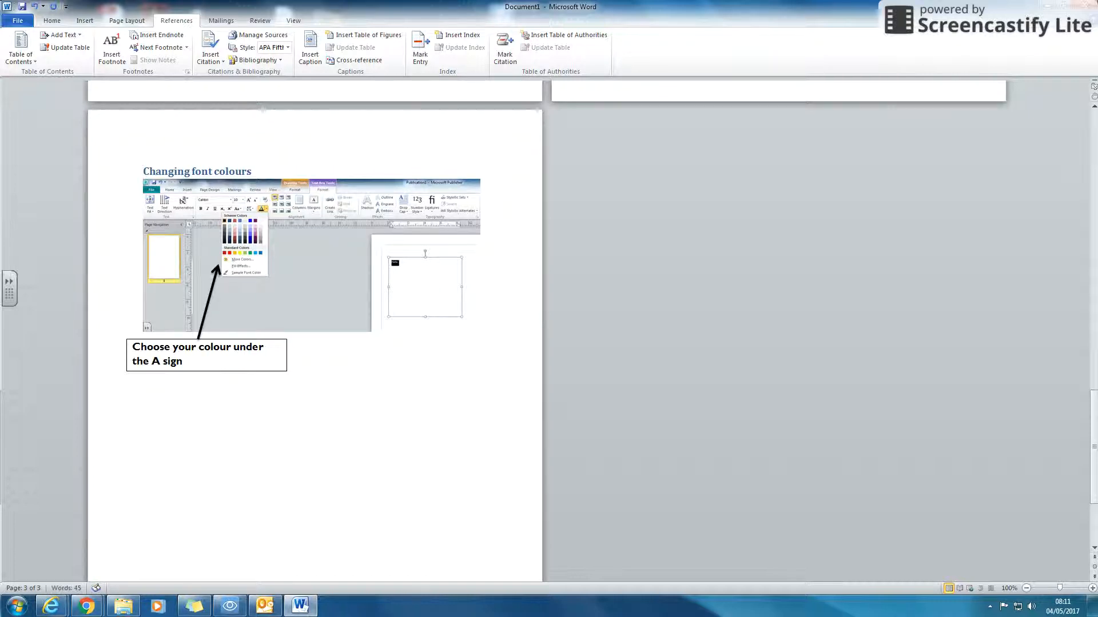
- Add a new page after the "Changing font colours" page and enter the line "Another title" on it
{"action": "scroll", "coordinate": [502, 329], "scroll_direction": "down", "scroll_amount": 5}
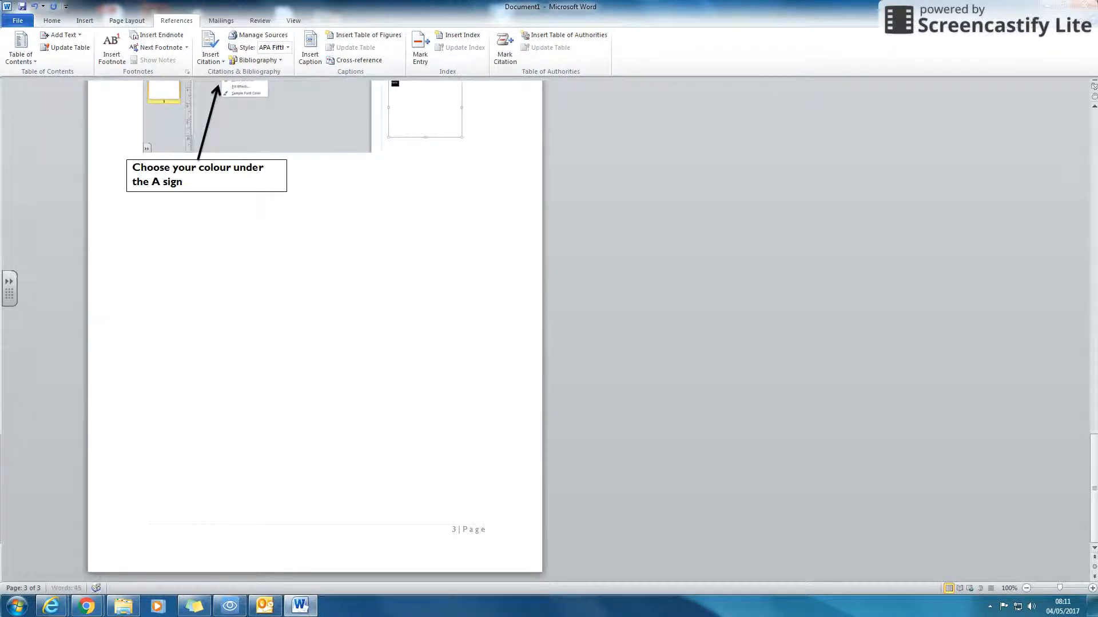
{"action": "key", "text": "ctrl+Return"}
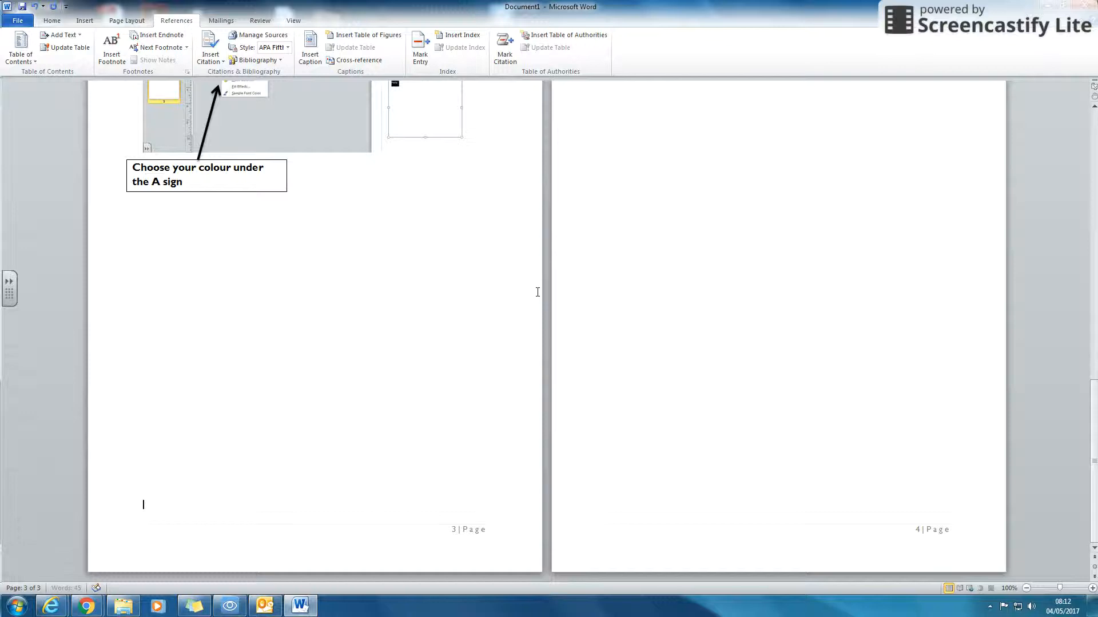
{"action": "left_click", "coordinate": [619, 251]}
{"action": "type", "text": "A"}
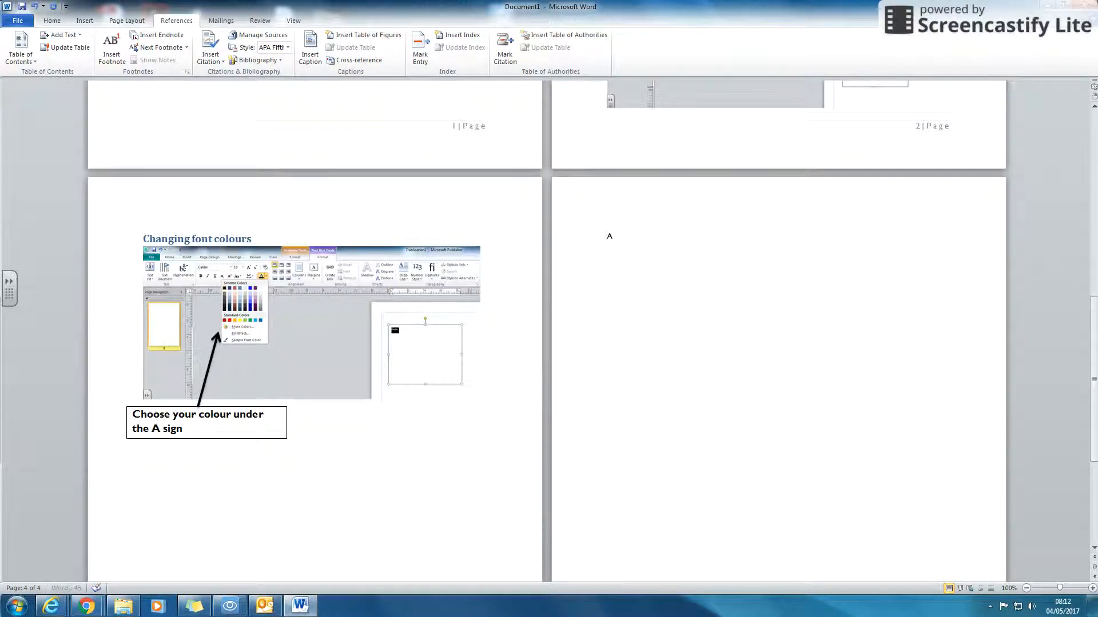
{"action": "type", "text": "nother title"}
- Set the outline level of the "Another title" line to Level 1 and return to the page layout
{"action": "left_click", "coordinate": [980, 588]}
{"action": "scroll", "coordinate": [98, 264], "scroll_direction": "down", "scroll_amount": 10}
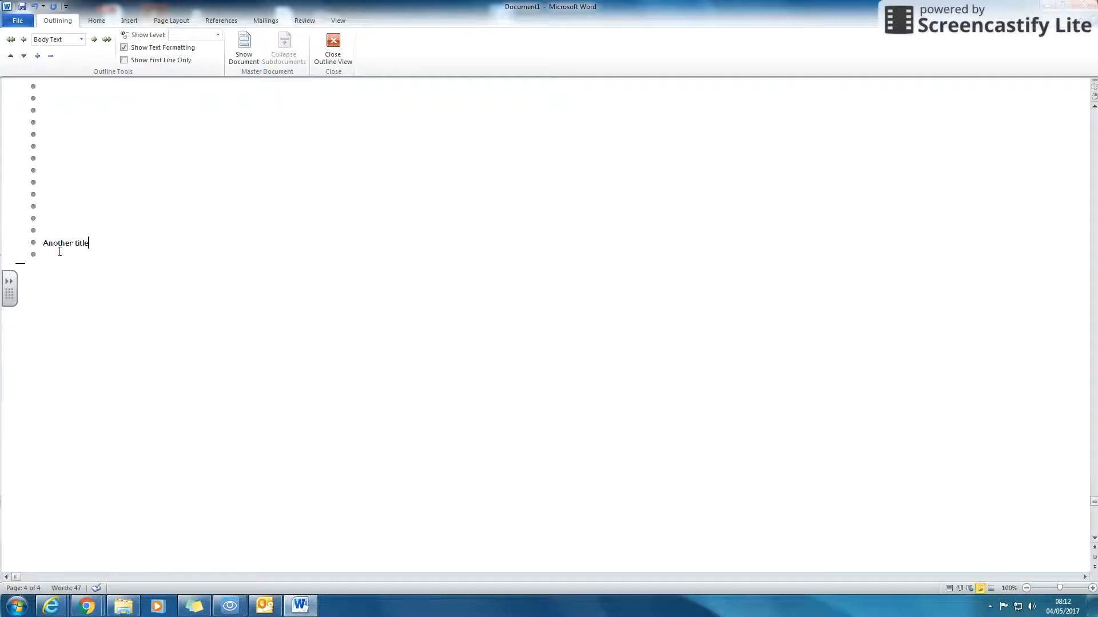
{"action": "left_click_drag", "start_coordinate": [44, 244], "coordinate": [88, 244]}
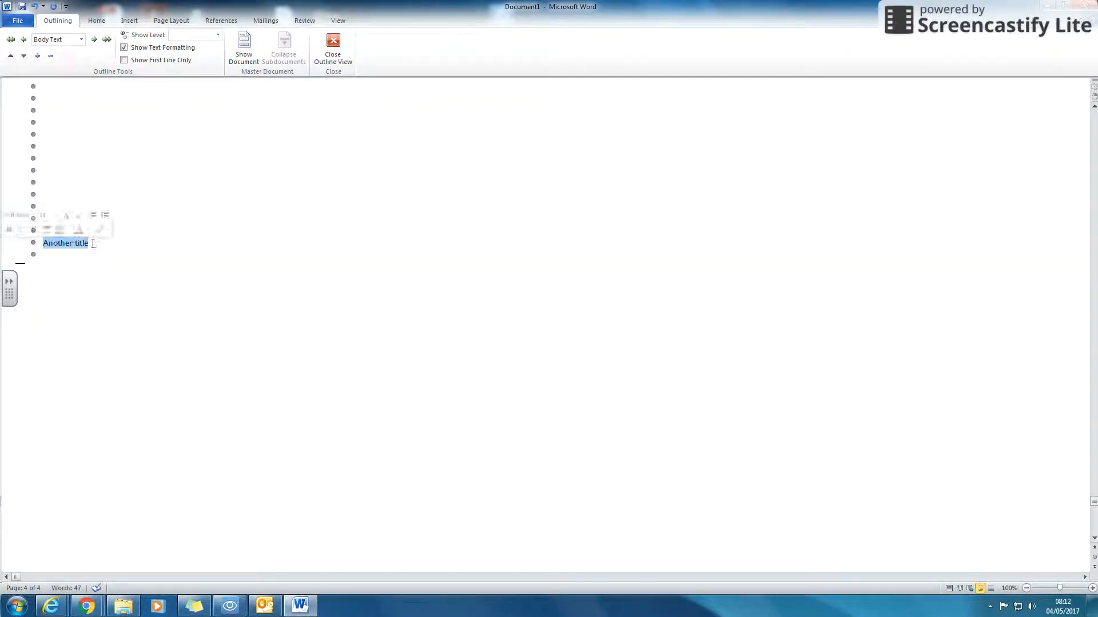
{"action": "left_click", "coordinate": [79, 39]}
{"action": "left_click", "coordinate": [66, 50]}
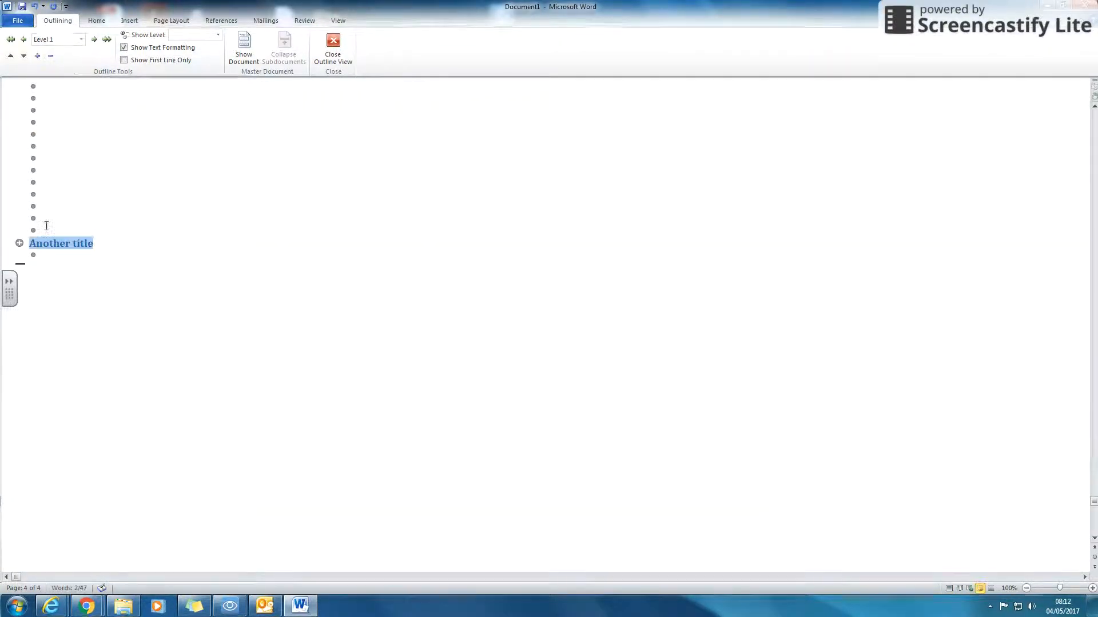
{"action": "left_click", "coordinate": [332, 45]}
{"action": "left_click", "coordinate": [770, 311]}
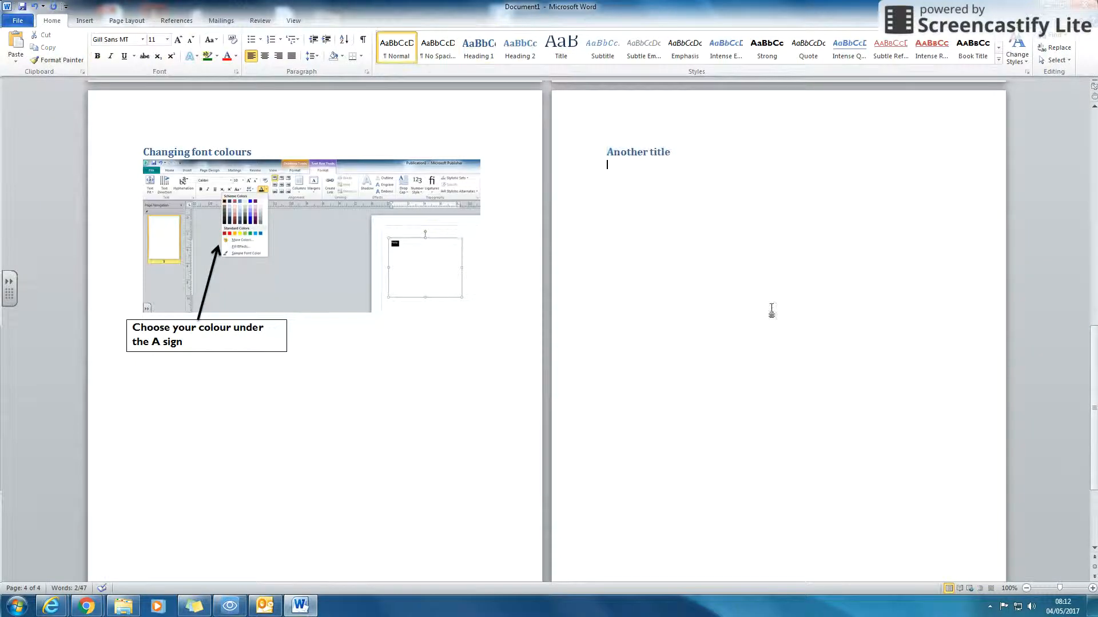
{"action": "scroll", "coordinate": [720, 301], "scroll_direction": "up", "scroll_amount": 3}
{"action": "scroll", "coordinate": [719, 301], "scroll_direction": "up", "scroll_amount": 15}
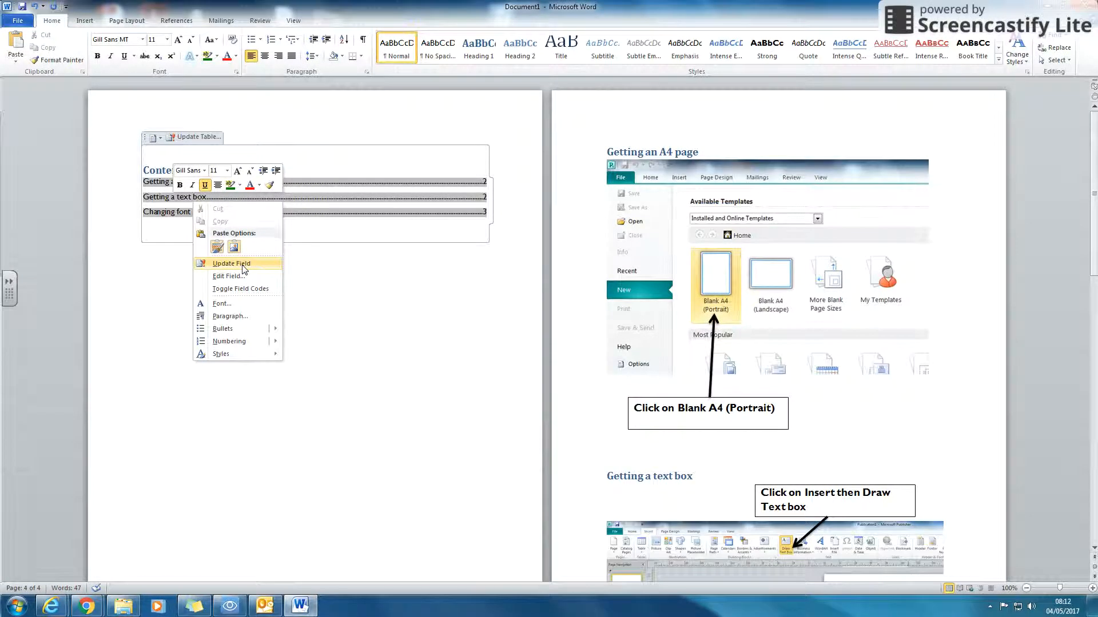
{"action": "left_click", "coordinate": [245, 269]}
{"action": "left_click", "coordinate": [526, 302]}
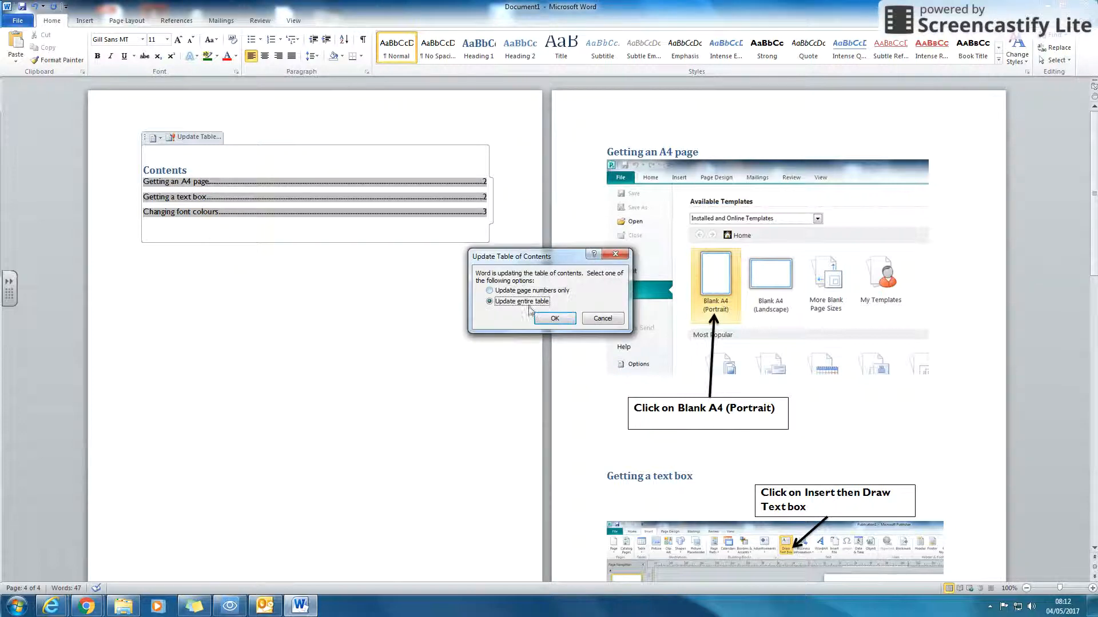
{"action": "left_click", "coordinate": [604, 256]}
- Update the entire table of contents on the first page so it includes the new heading
{"action": "left_click", "coordinate": [190, 137]}
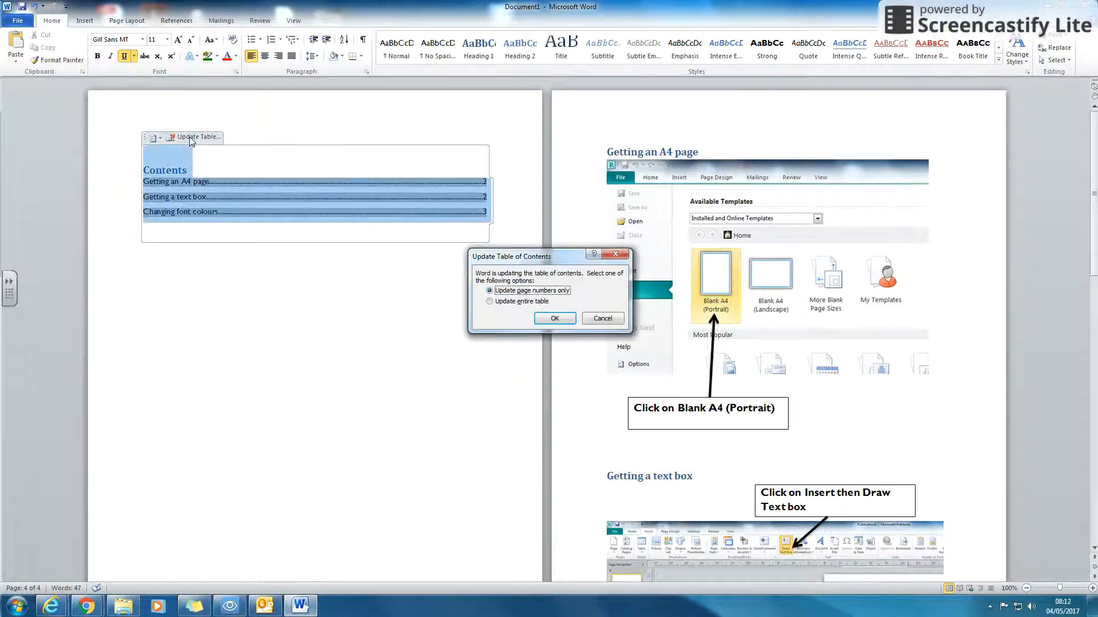
{"action": "left_click", "coordinate": [518, 301]}
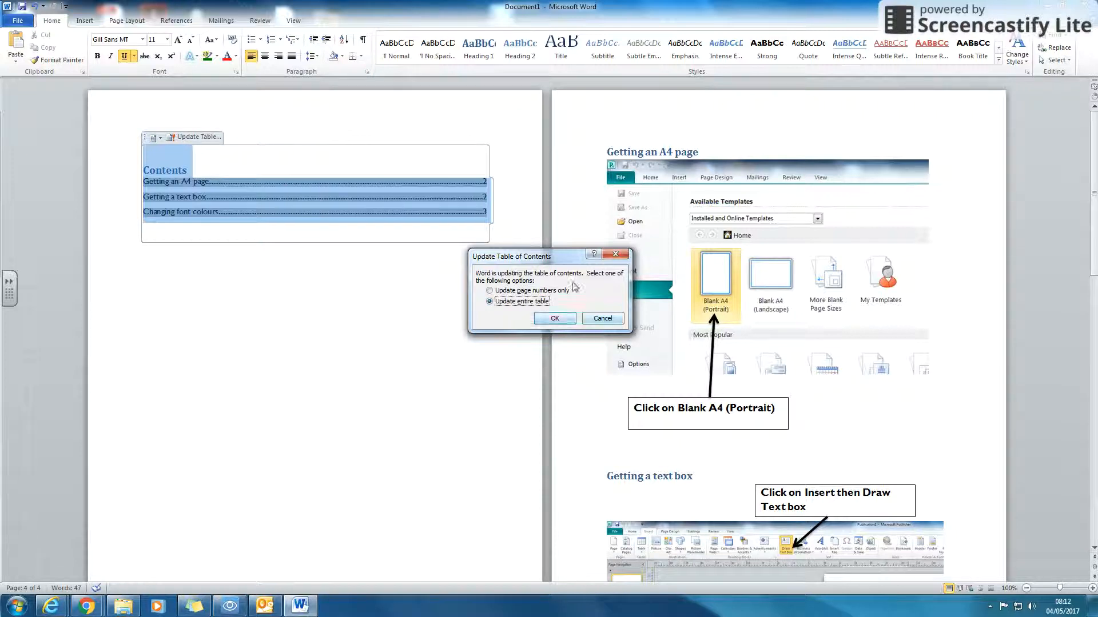
{"action": "left_click", "coordinate": [554, 319]}
{"action": "left_click", "coordinate": [344, 274]}
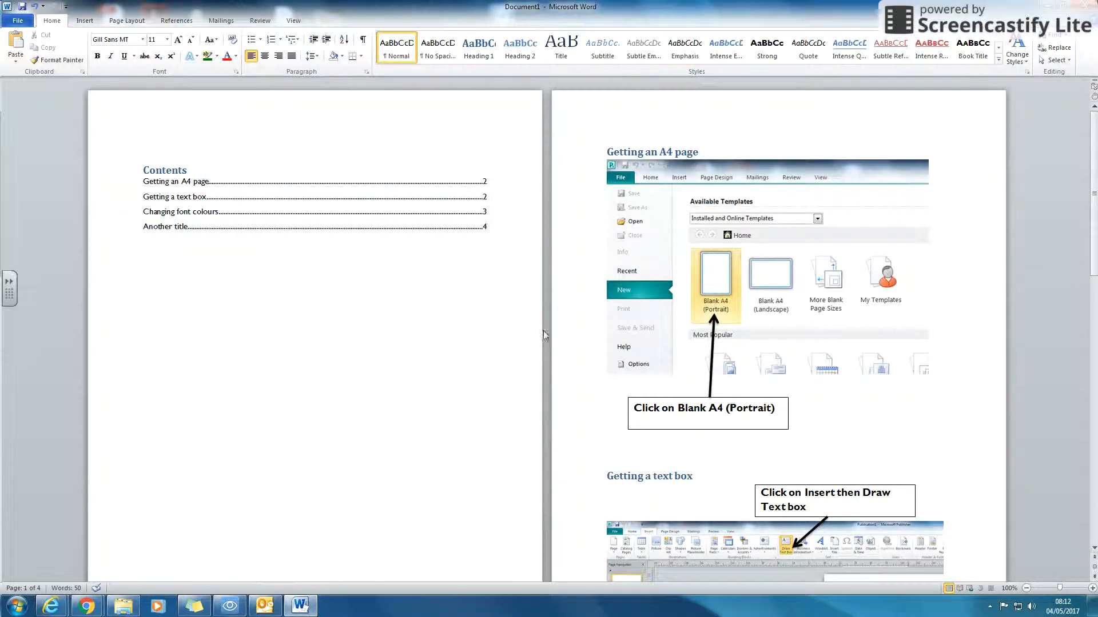
- Insert blank lines before the "Getting a text box" heading to push that section onto page 3
{"action": "scroll", "coordinate": [553, 323], "scroll_direction": "down", "scroll_amount": 20}
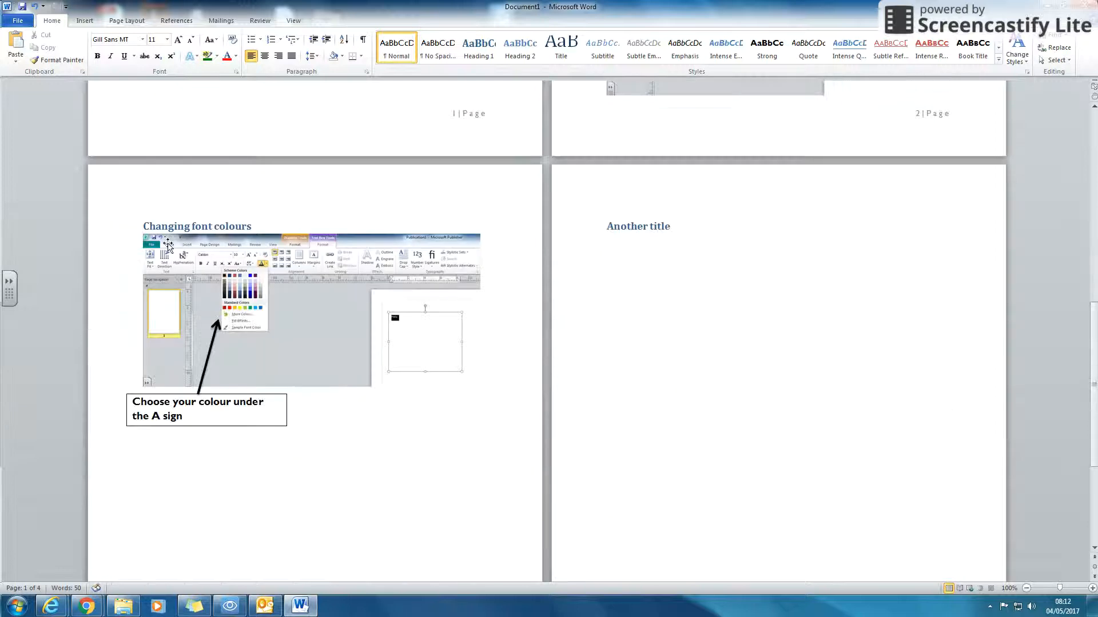
{"action": "scroll", "coordinate": [707, 276], "scroll_direction": "up", "scroll_amount": 12}
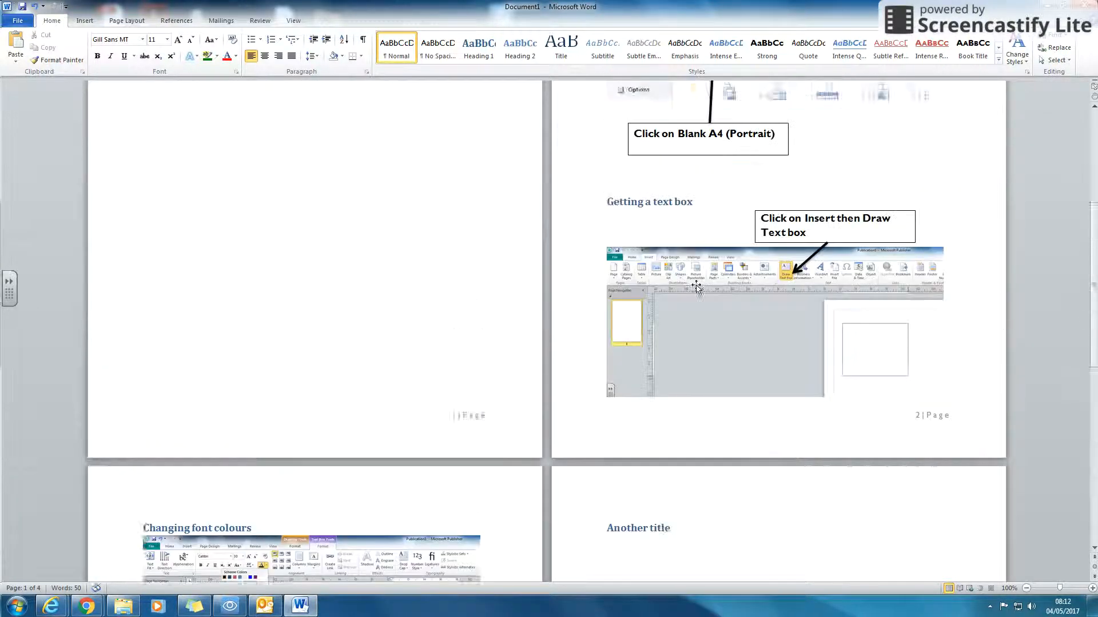
{"action": "left_click", "coordinate": [607, 313]}
{"action": "key", "text": "Return"}
{"action": "key", "text": "Return"}
{"action": "key", "text": "Return"}
{"action": "key", "text": "Return"}
{"action": "key", "text": "Return"}
{"action": "key", "text": "Return"}
{"action": "key", "text": "Return"}
{"action": "key", "text": "Return"}
{"action": "key", "text": "Return"}
{"action": "key", "text": "Return"}
{"action": "key", "text": "Return"}
{"action": "key", "text": "Return"}
{"action": "key", "text": "Return"}
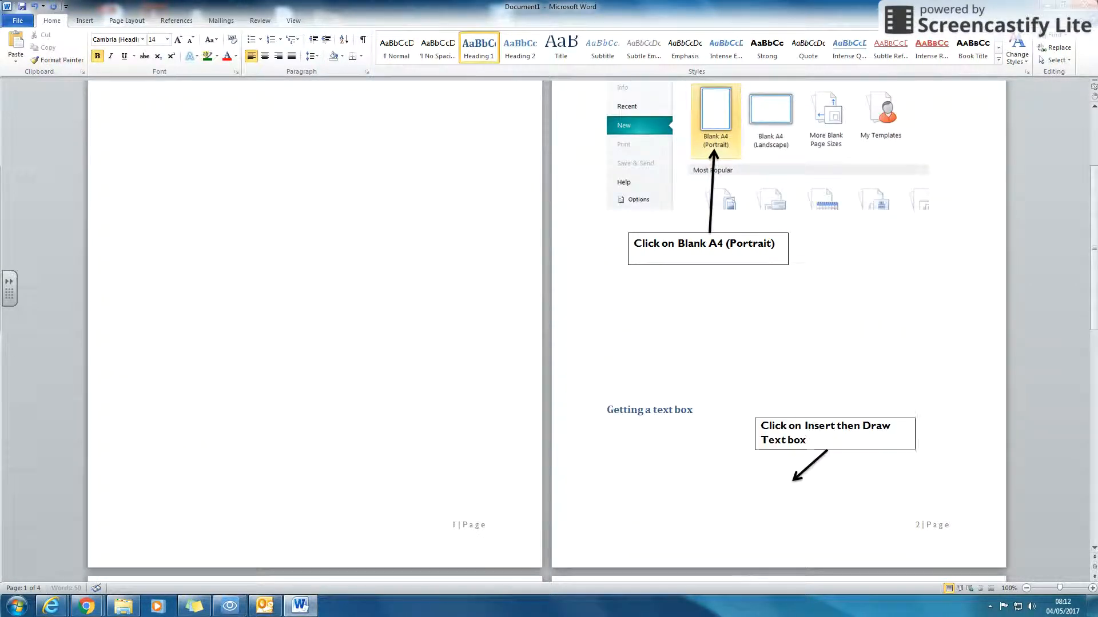
{"action": "scroll", "coordinate": [400, 396], "scroll_direction": "down", "scroll_amount": 3}
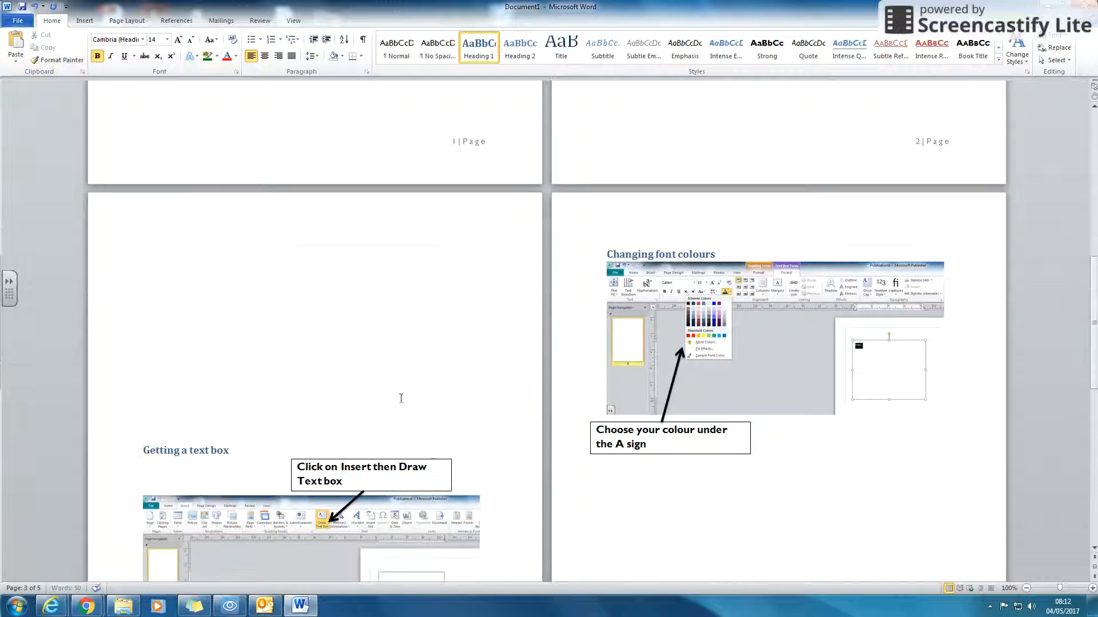
- Update only the page numbers in the table of contents and check them against the pages
{"action": "scroll", "coordinate": [302, 355], "scroll_direction": "up", "scroll_amount": 13}
{"action": "scroll", "coordinate": [299, 383], "scroll_direction": "up", "scroll_amount": 2}
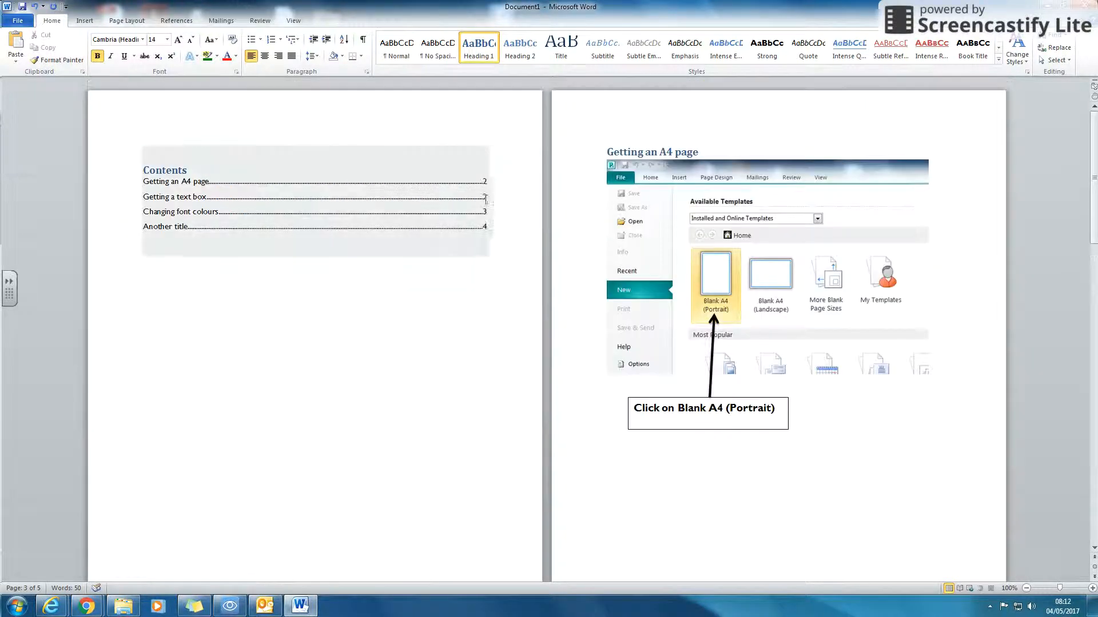
{"action": "right_click", "coordinate": [342, 188]}
{"action": "key", "text": "Escape"}
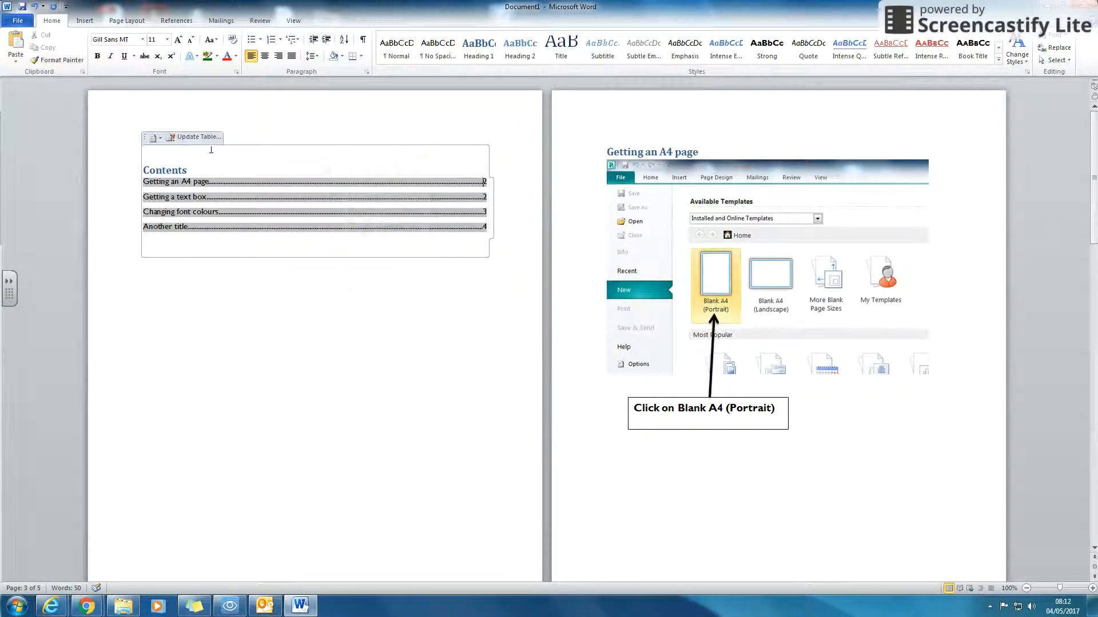
{"action": "left_click", "coordinate": [197, 137]}
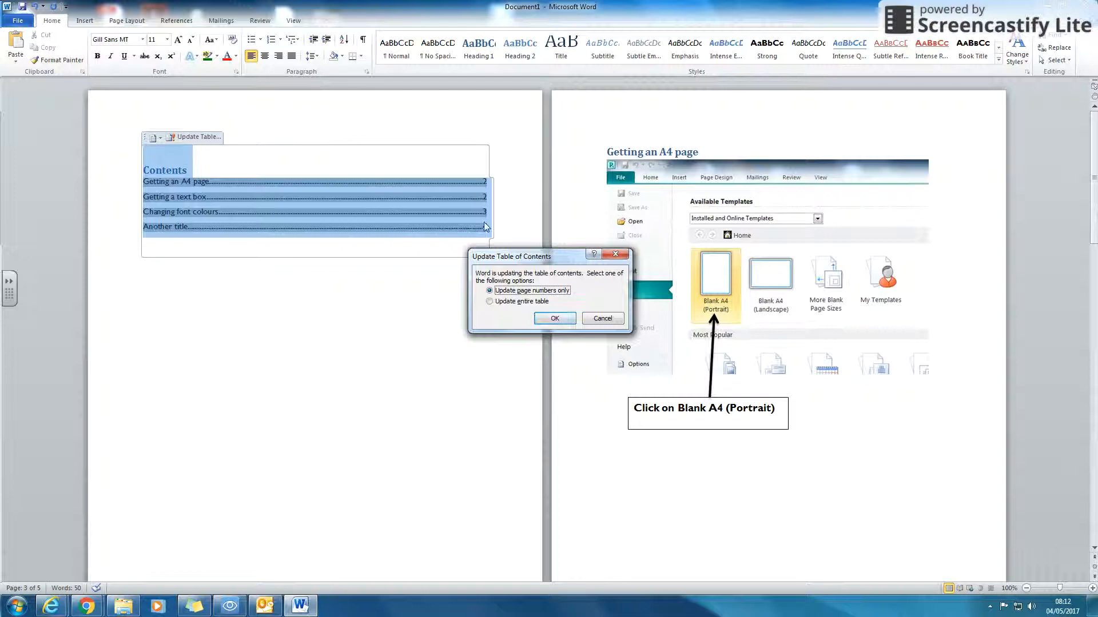
{"action": "left_click", "coordinate": [555, 318]}
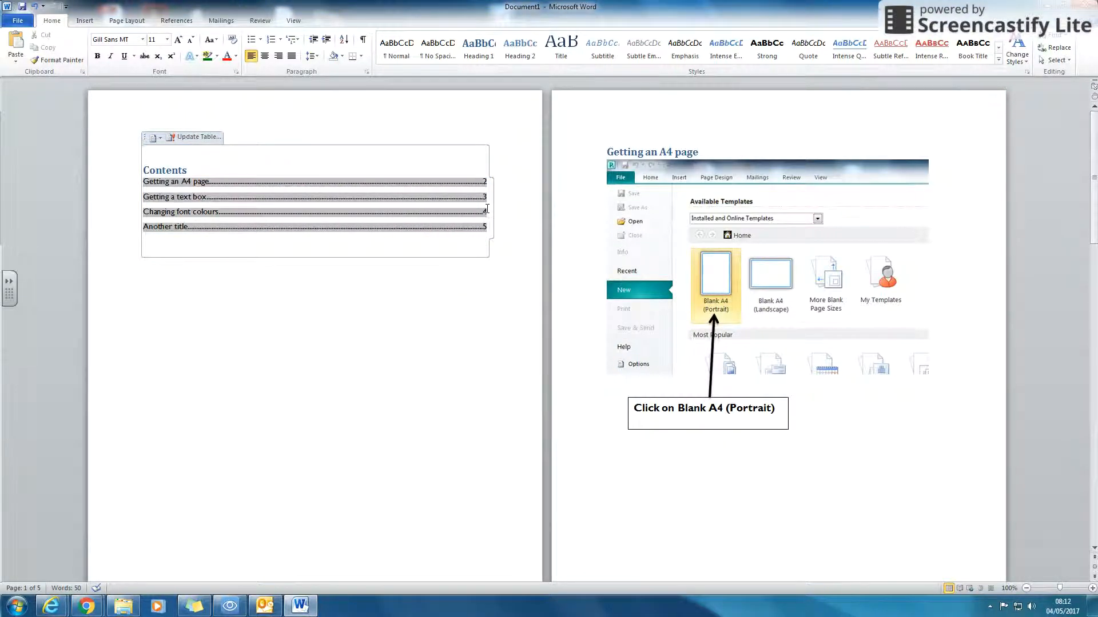
{"action": "scroll", "coordinate": [486, 342], "scroll_direction": "down", "scroll_amount": 20}
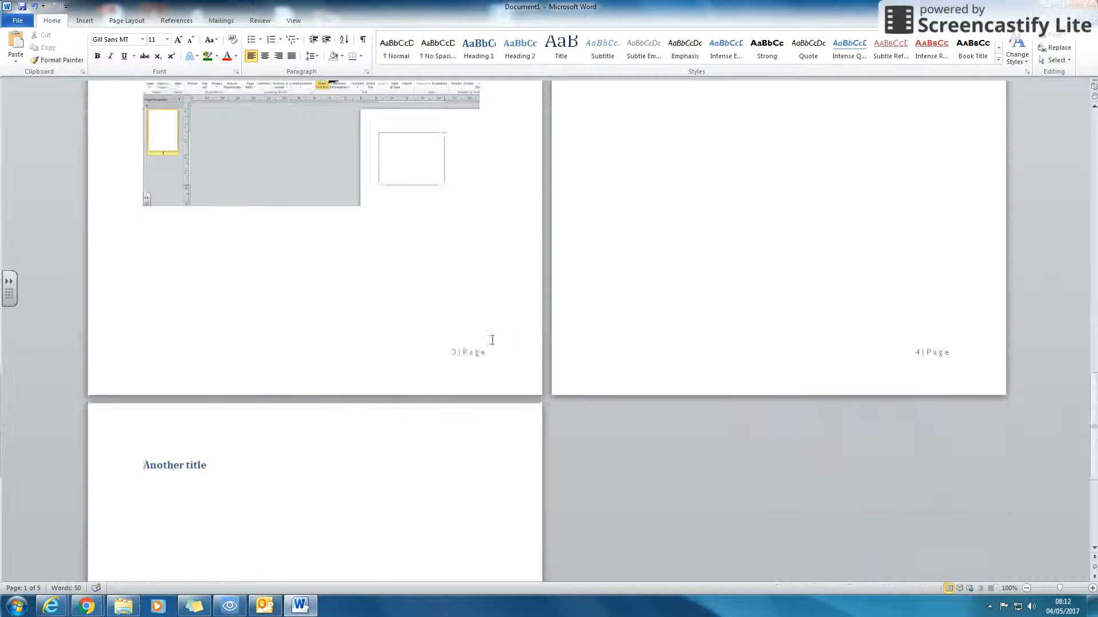
{"action": "scroll", "coordinate": [488, 337], "scroll_direction": "up", "scroll_amount": 15}
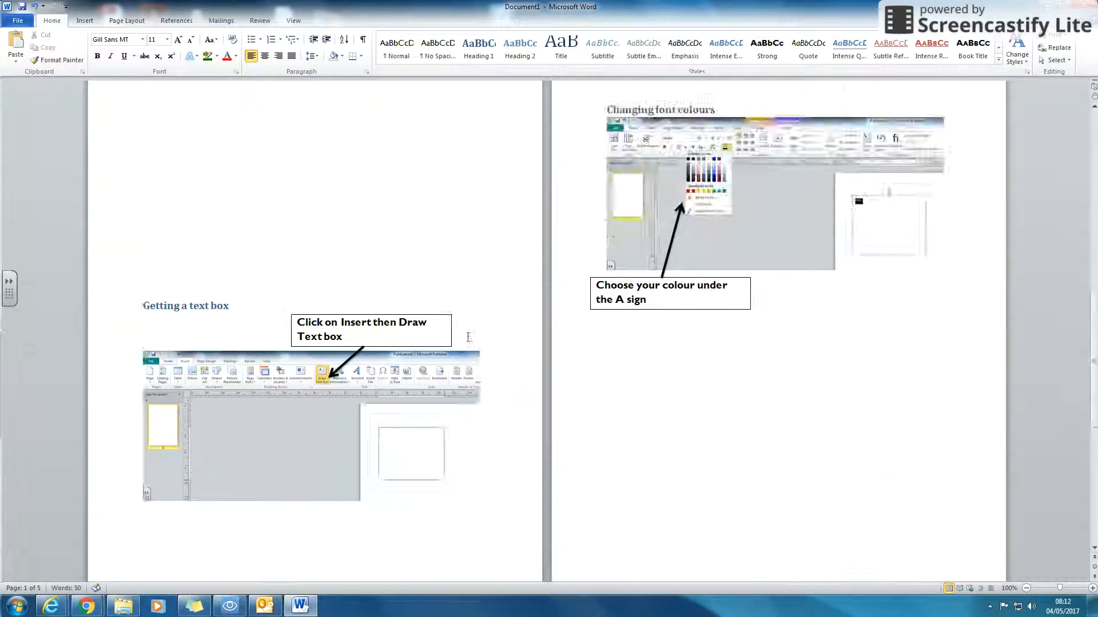
{"action": "scroll", "coordinate": [467, 338], "scroll_direction": "up", "scroll_amount": 8}
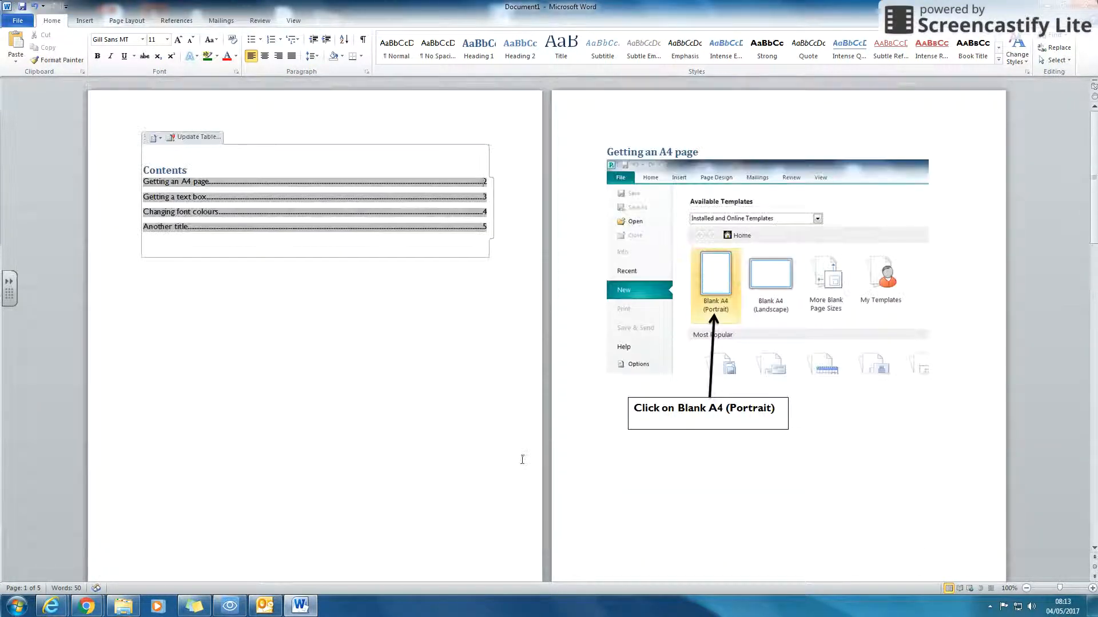
{"action": "left_click", "coordinate": [426, 337]}
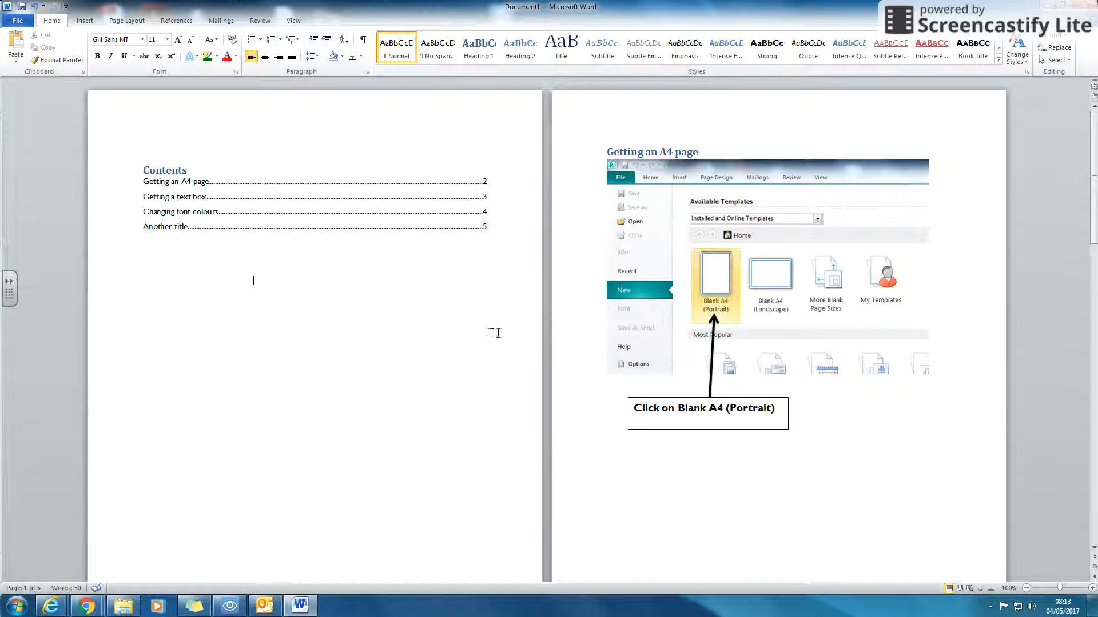
- Review the heading levels in Outline view and the available table of contents styles
{"action": "left_click", "coordinate": [980, 588]}
{"action": "left_click", "coordinate": [91, 182]}
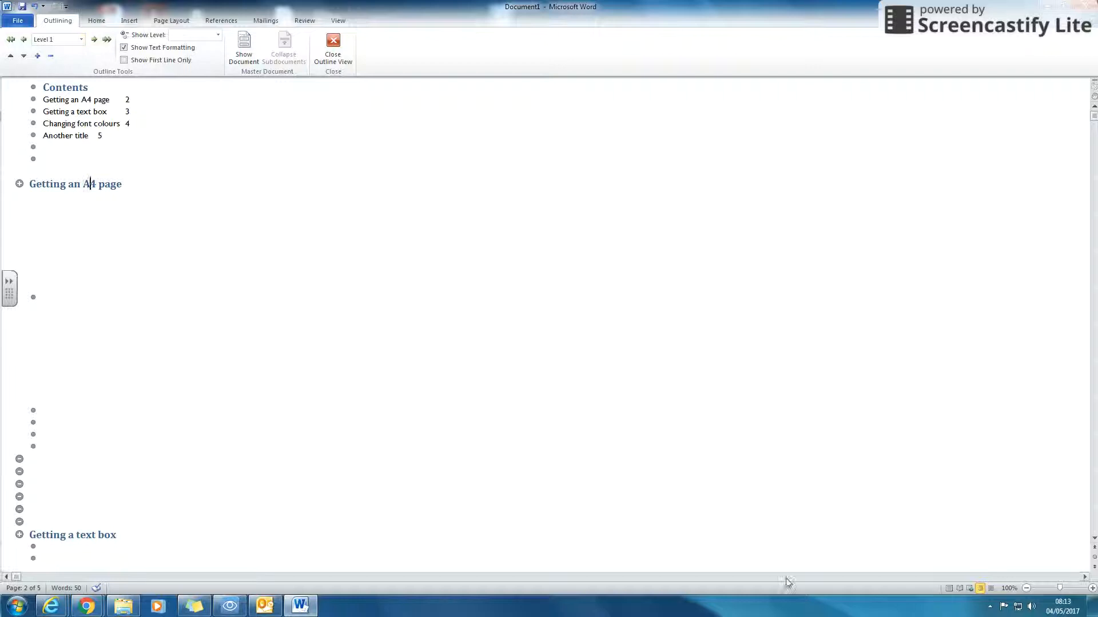
{"action": "left_click", "coordinate": [948, 588]}
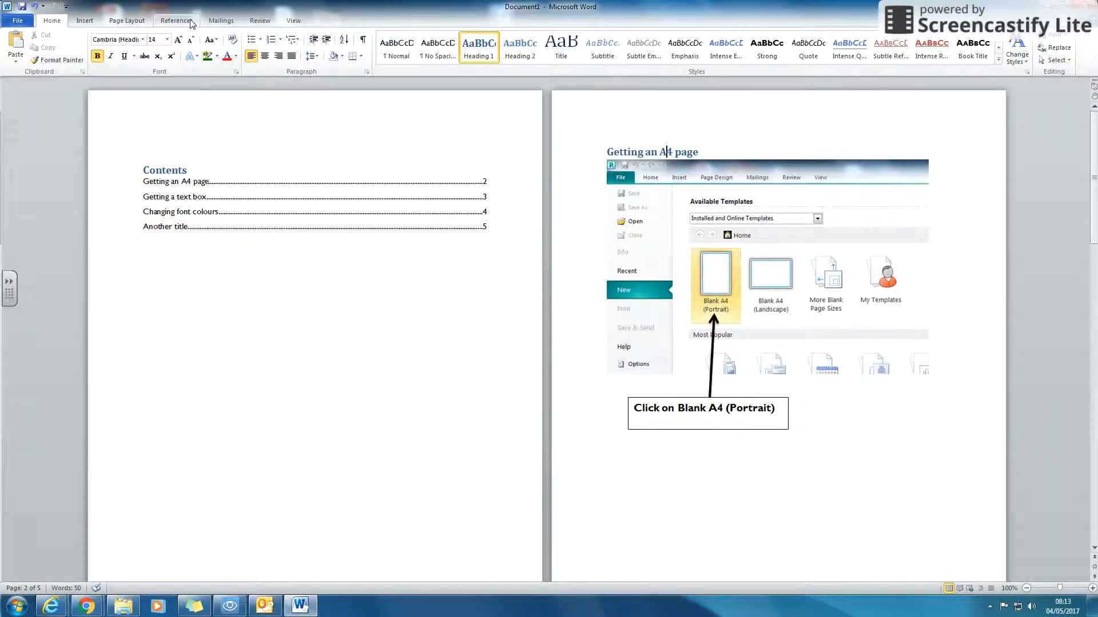
{"action": "left_click", "coordinate": [191, 23]}
{"action": "left_click", "coordinate": [21, 49]}
{"action": "left_click", "coordinate": [67, 140]}
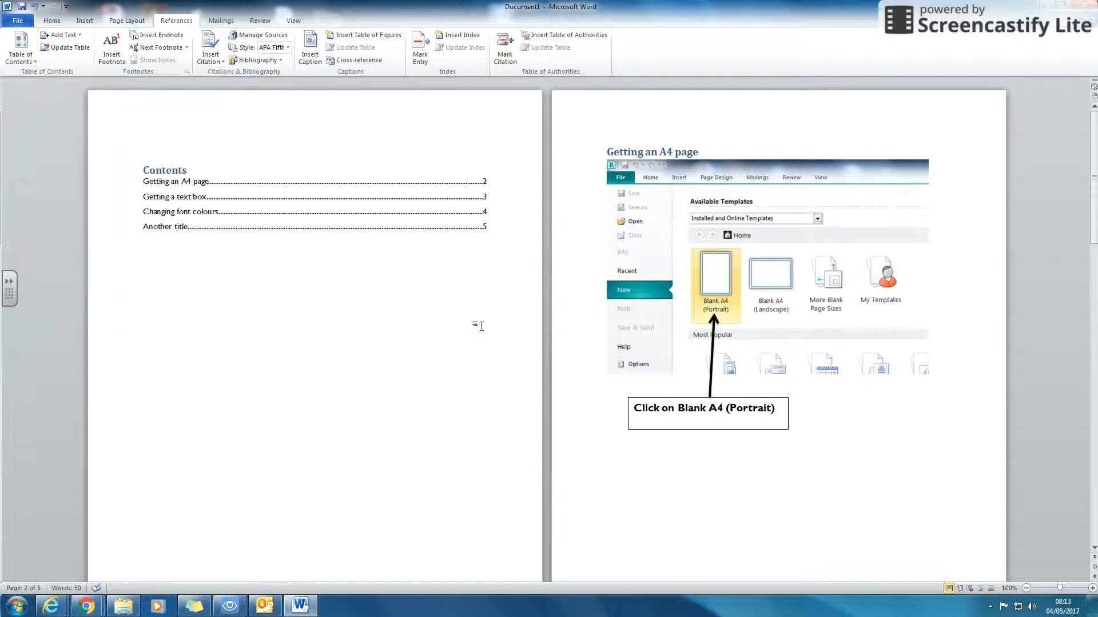